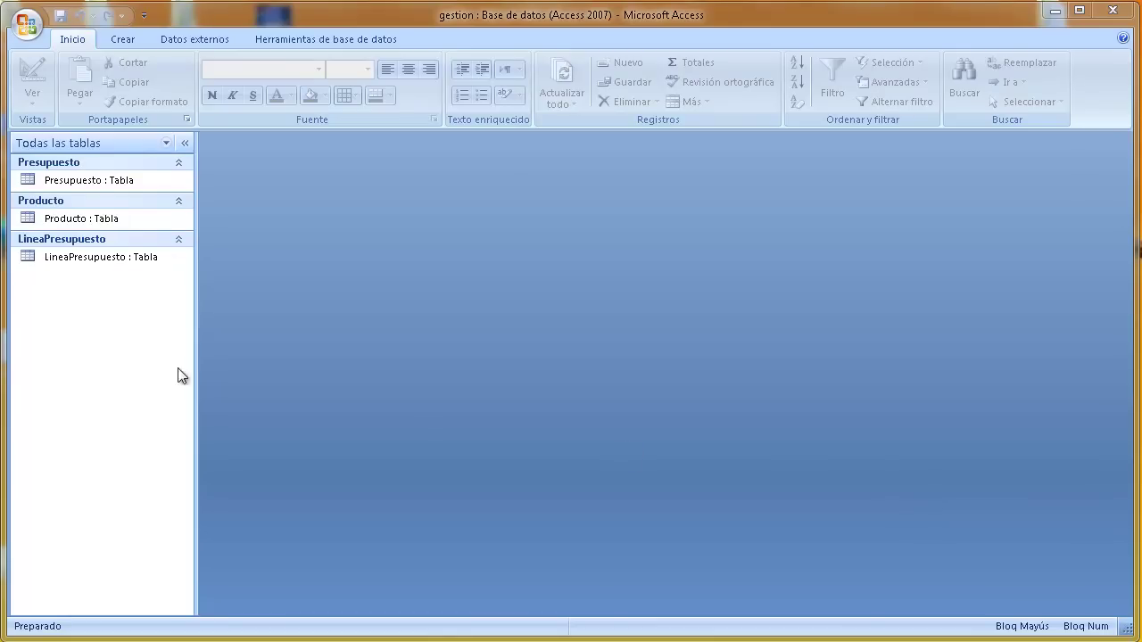
Switch to the Crear ribbon tab to reach the commands for creating new objects.
left_click(125, 41)
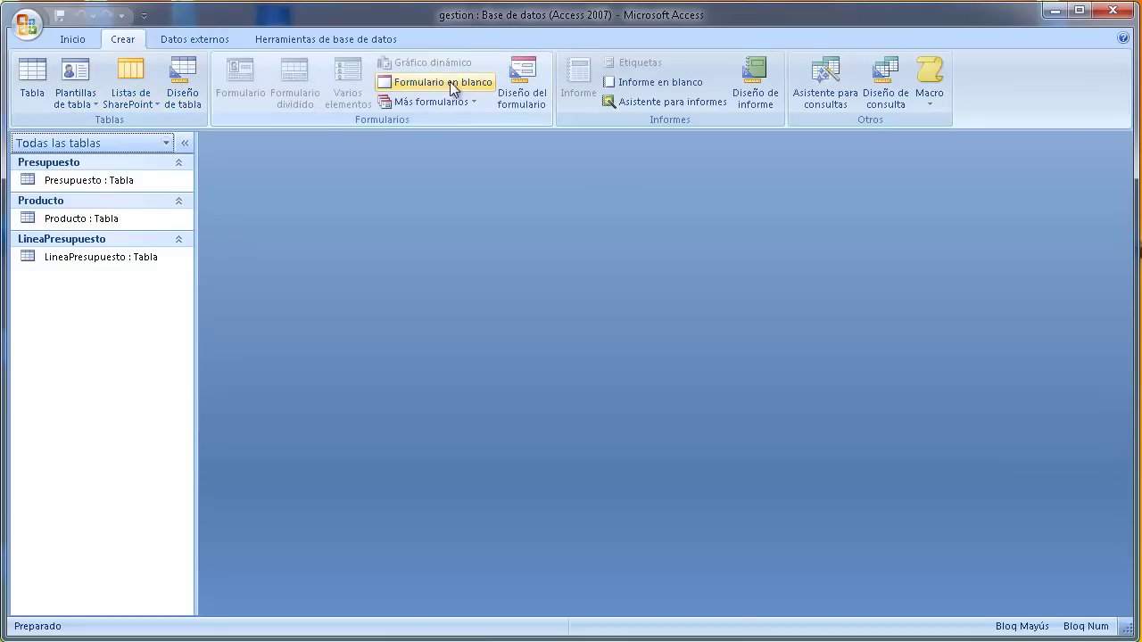
Start the Simple Query Wizard and add all fields from the Presupuesto table.
left_click(838, 87)
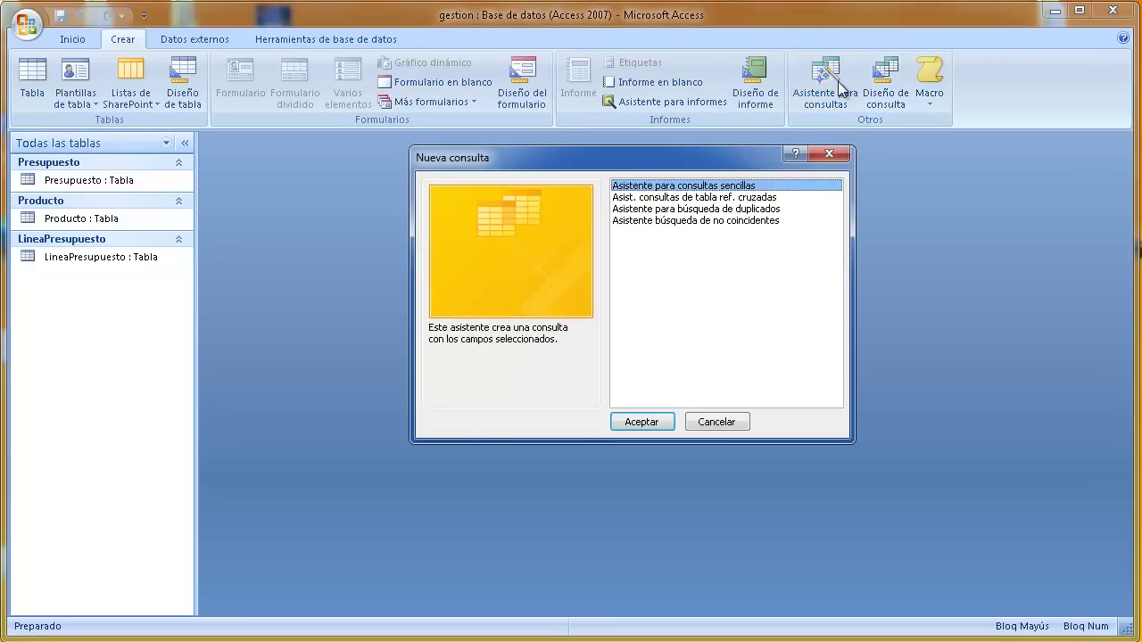
left_click(638, 423)
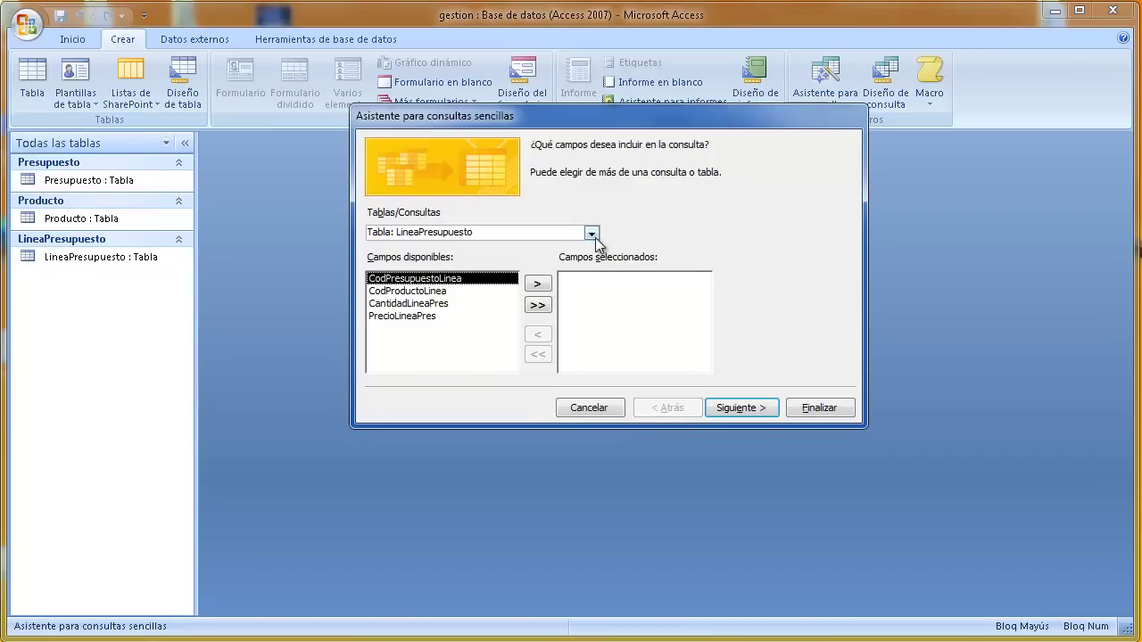
left_click(590, 233)
left_click(526, 260)
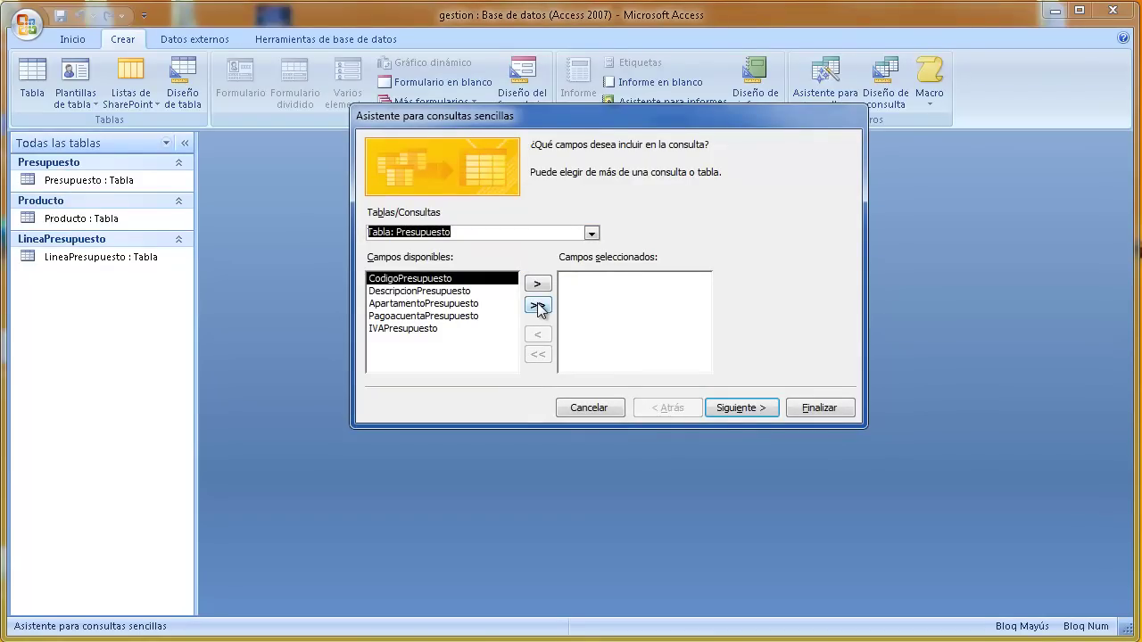
left_click(538, 305)
Add all LineaPresupuesto fields plus CodigoProducto and PrecioProducto from Producto.
left_click(591, 234)
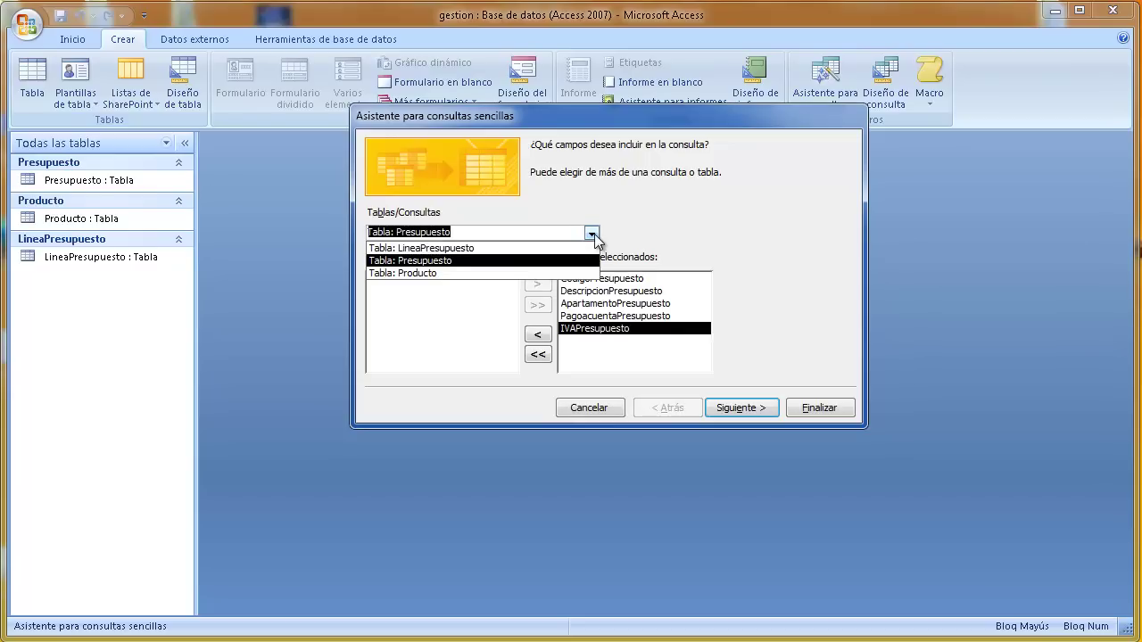
left_click(580, 249)
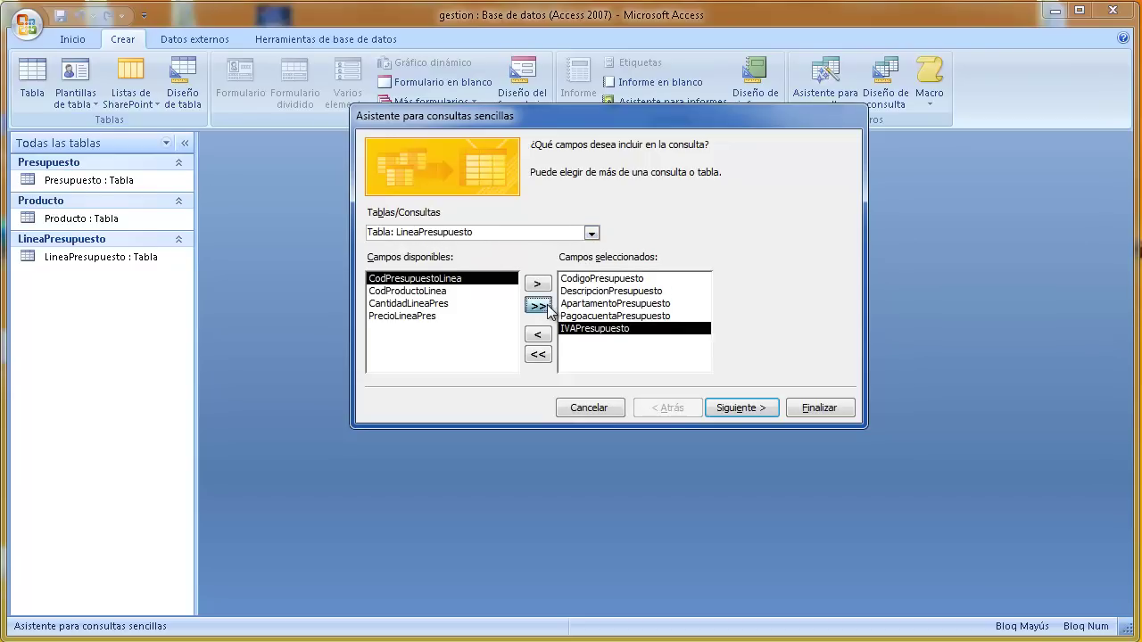
left_click(540, 306)
left_click(592, 233)
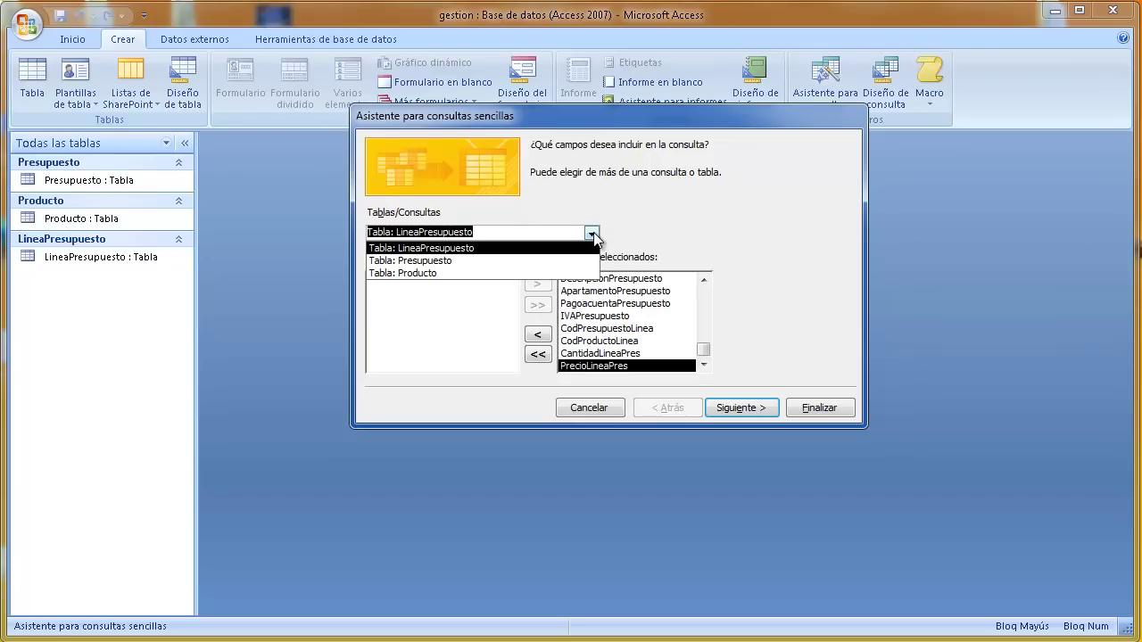
left_click(578, 273)
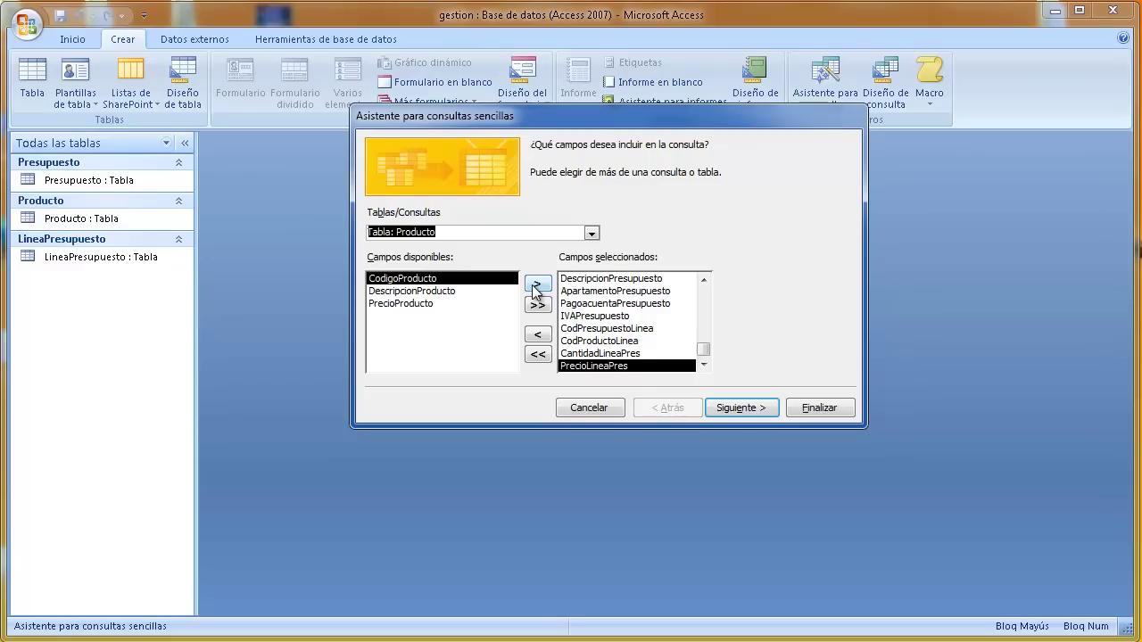
left_click(536, 284)
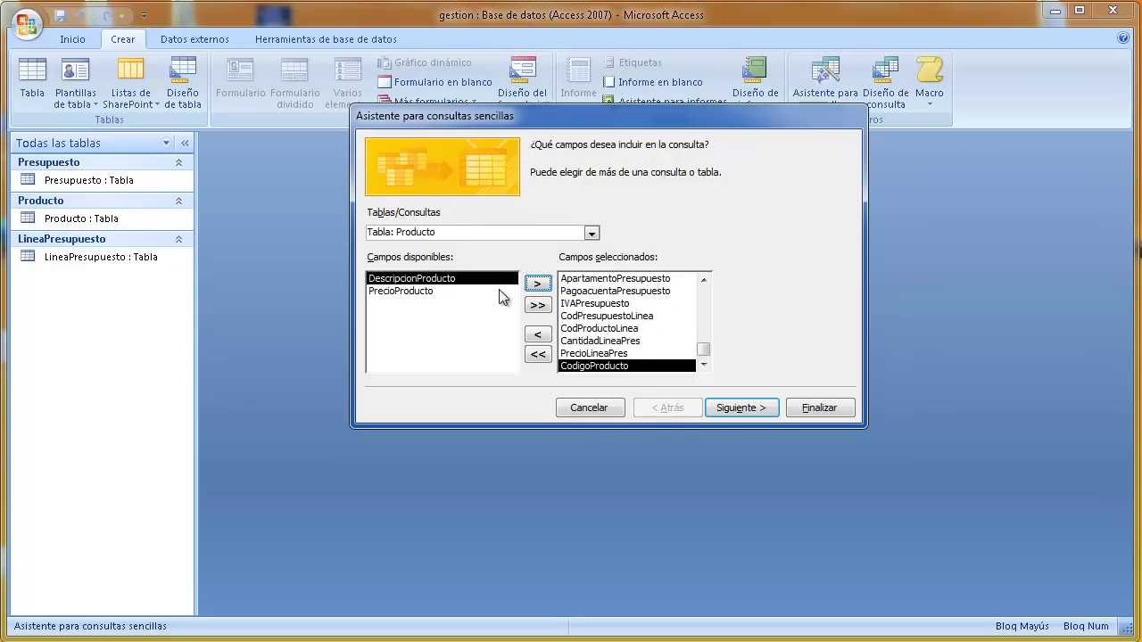
left_click(500, 293)
left_click(537, 283)
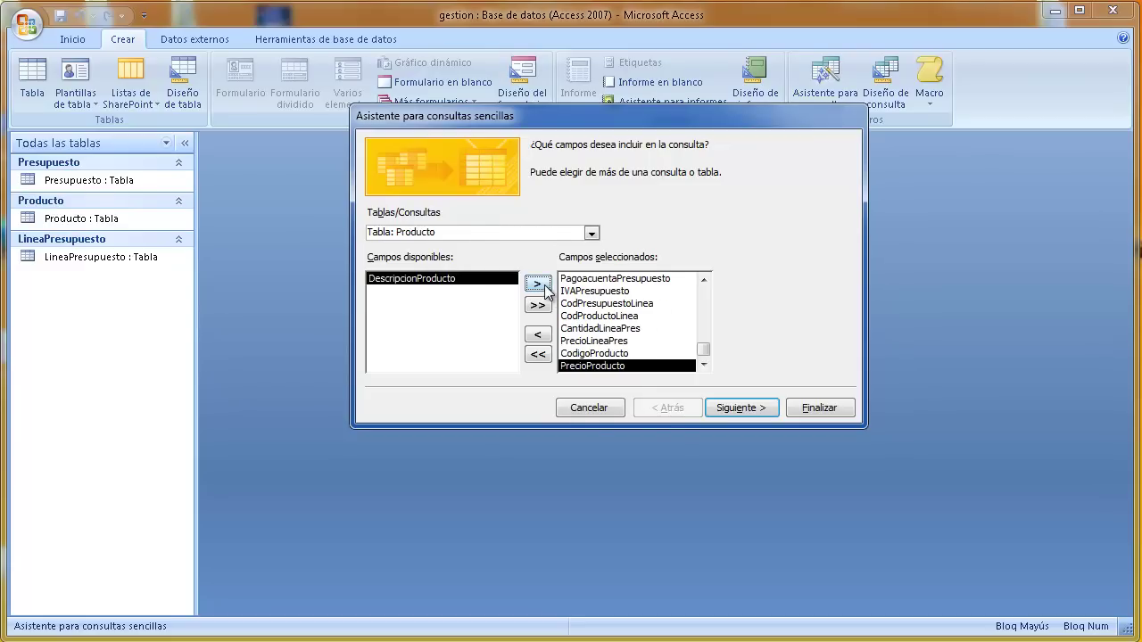
Keep detail output and type the query title corigenfpresupuesto.
left_click(727, 411)
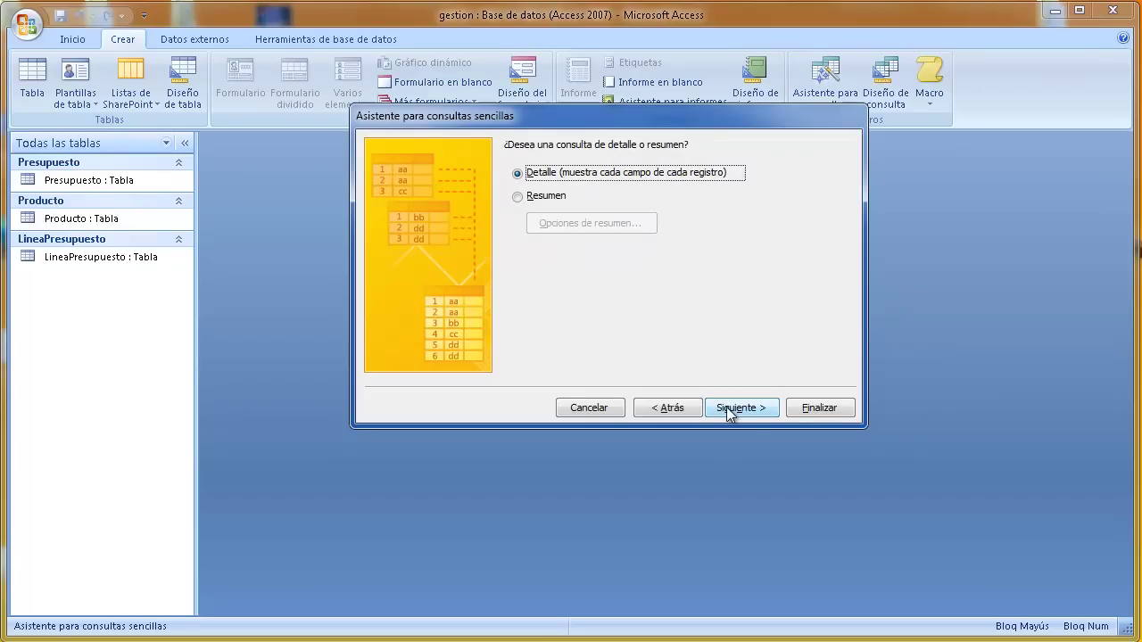
left_click(727, 411)
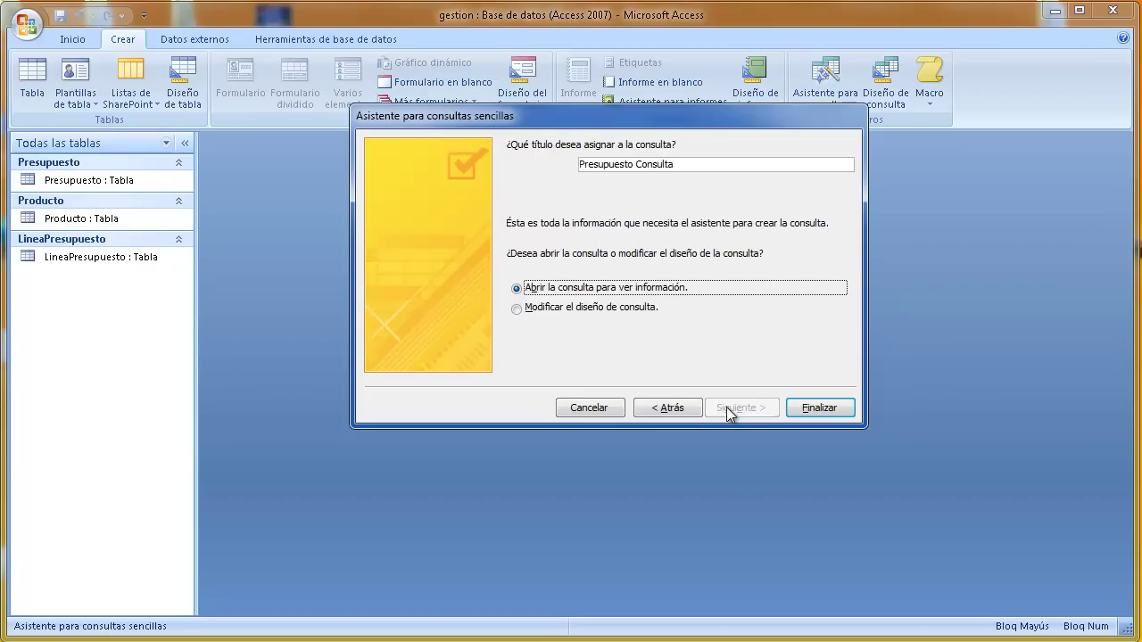
left_click_drag(772, 164, 389, 166)
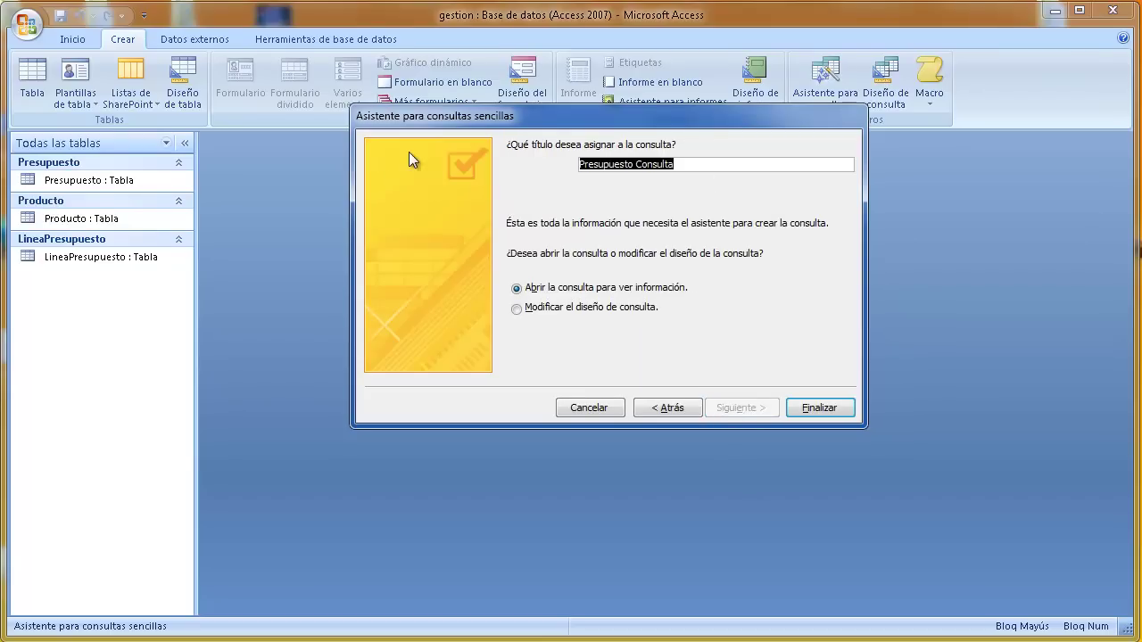
type("CONS")
key("BackSpace")
key("BackSpace")
key("BackSpace")
key("BackSpace")
key("Caps_Lock")
type("con")
key("BackSpace")
key("BackSpace")
key("BackSpace")
type("o")
key("BackSpace")
type("fpresupuesto")
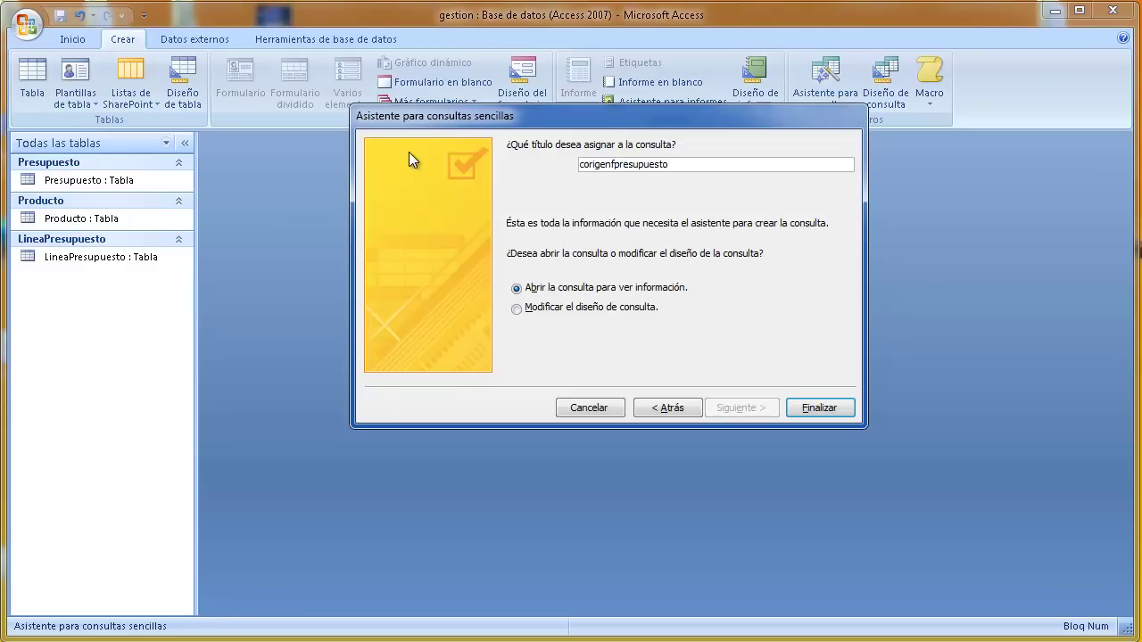
Correct the title's first letter and finish the wizard, opening the query datasheet.
left_click(580, 166)
key("Delete")
type("s")
left_click(800, 407)
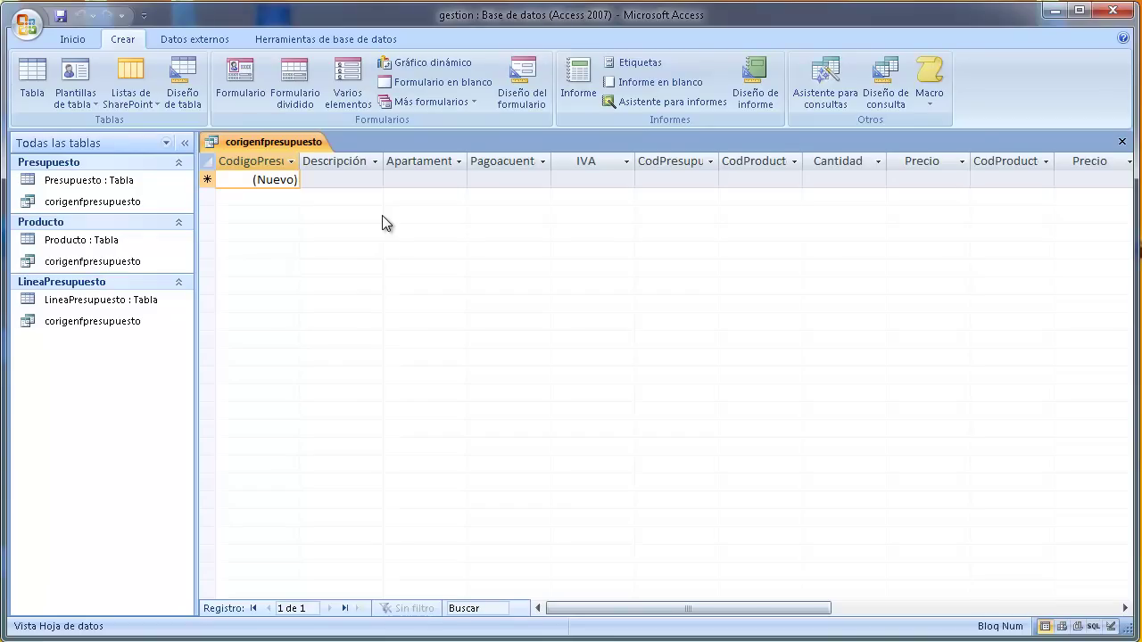
Close the query, open the Presupuesto table and enter the first budget for apartment A1 paying 100.
left_click(1122, 142)
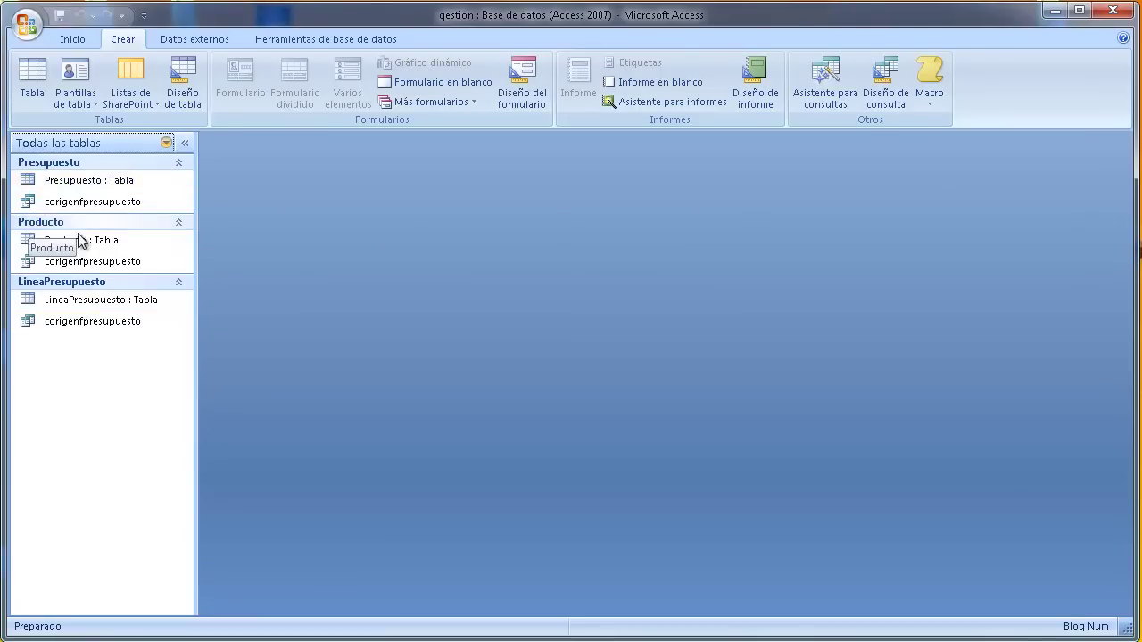
double_click(84, 182)
left_click(327, 179)
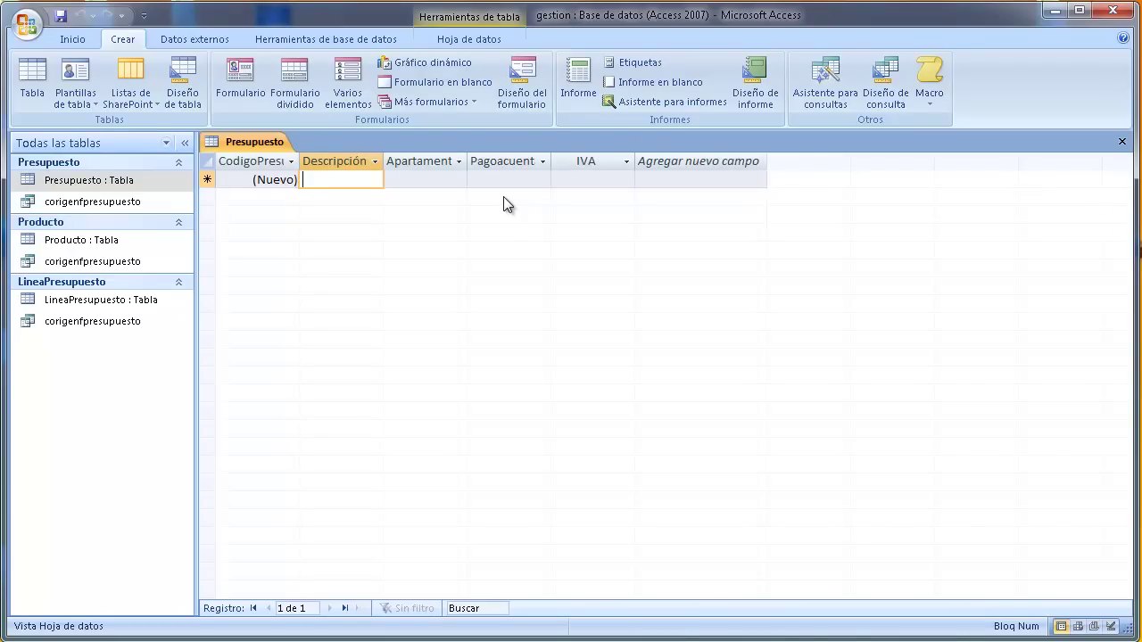
type("P")
left_click(505, 197)
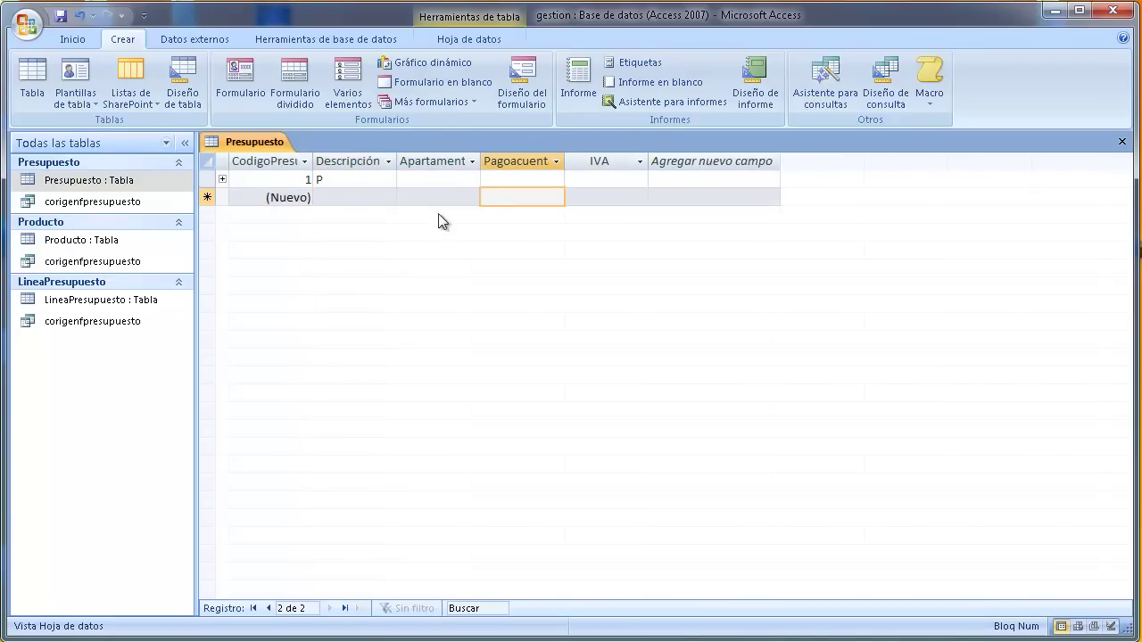
left_click(362, 182)
type("respuesto Ju")
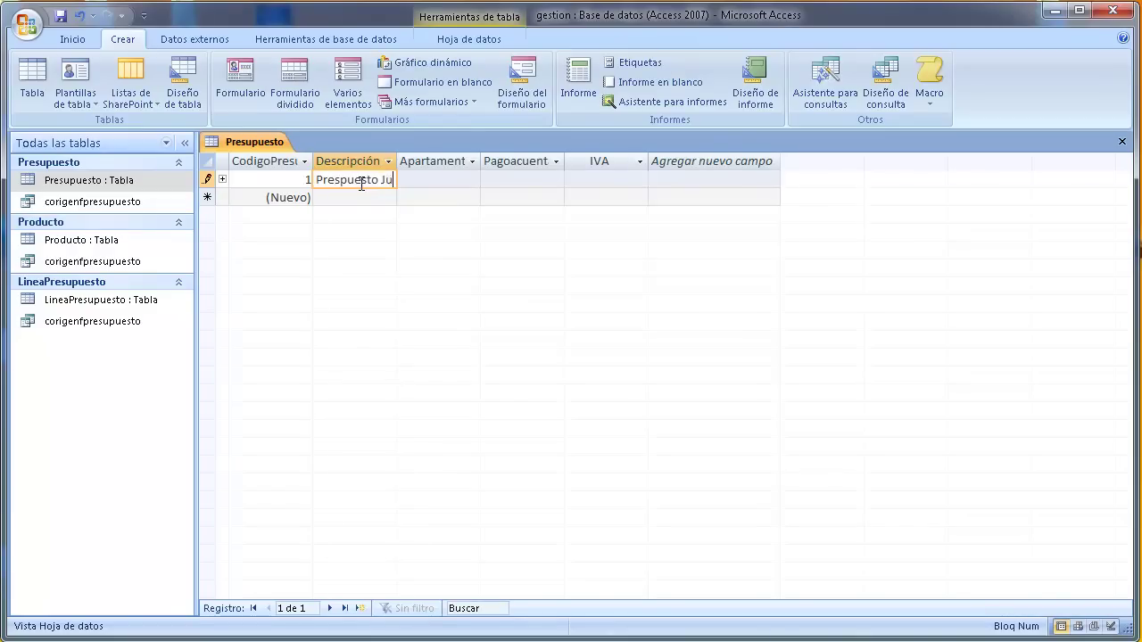
type("a")
key("Tab")
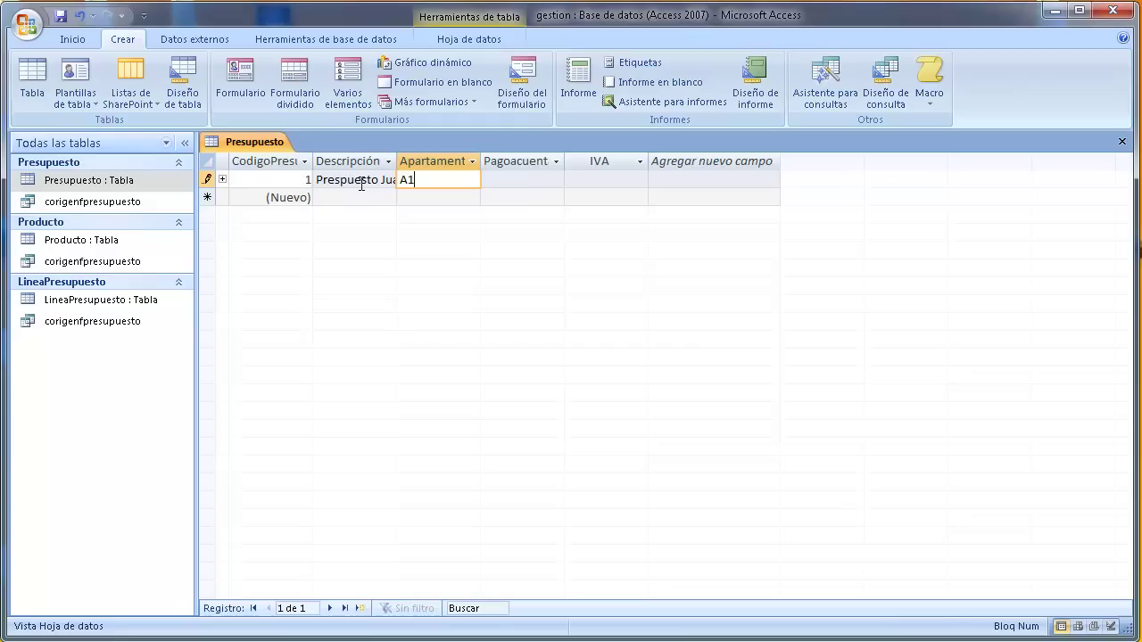
key("Tab")
type("00")
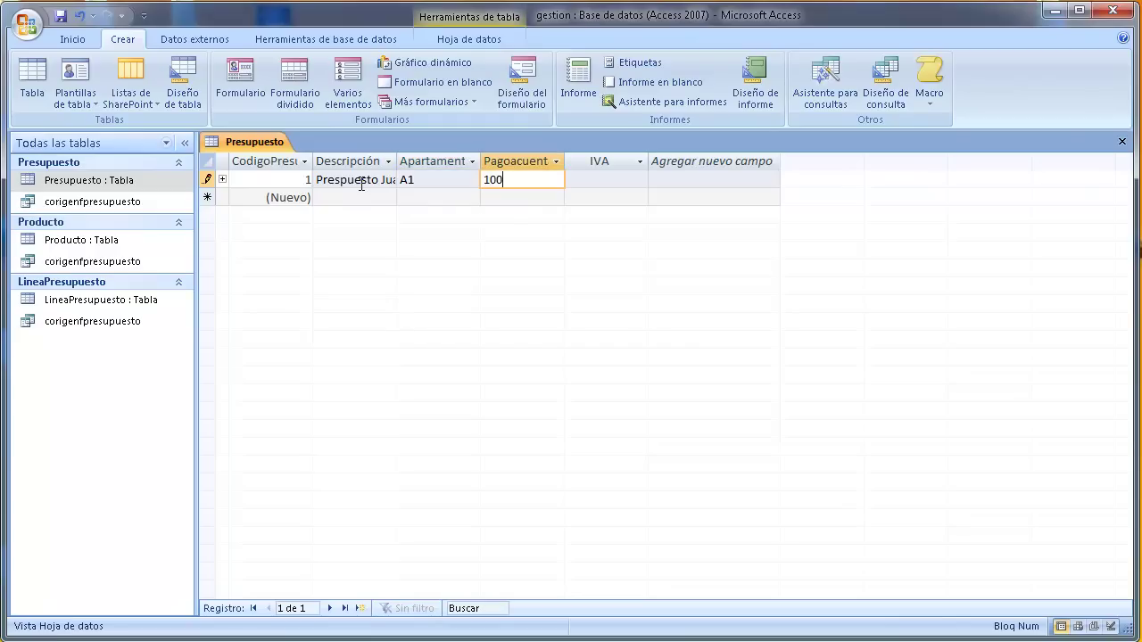
key("Tab")
type("1")
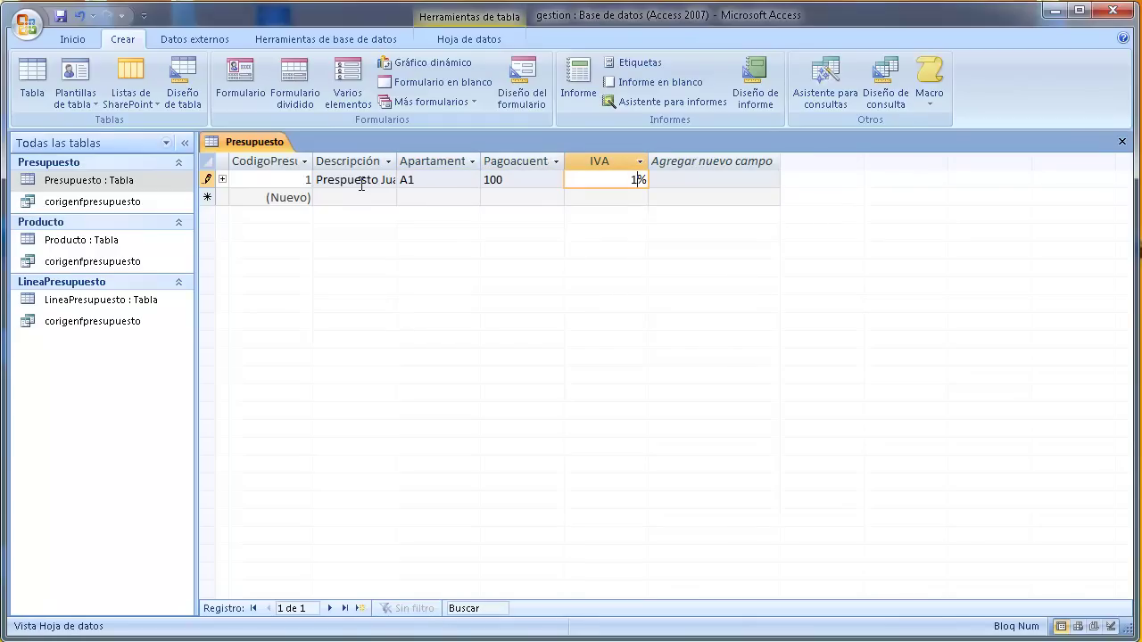
key("Tab")
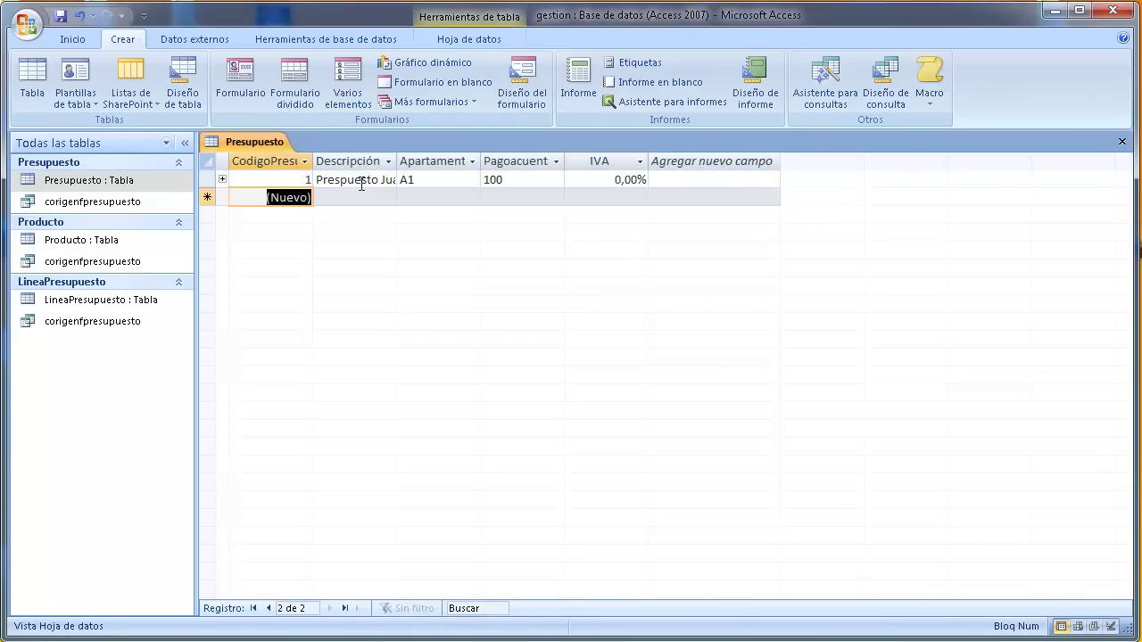
Enter the second budget record for apartment A1 with a payment of 200.
key("Tab")
type("Presupuesta Ana")
key("Tab")
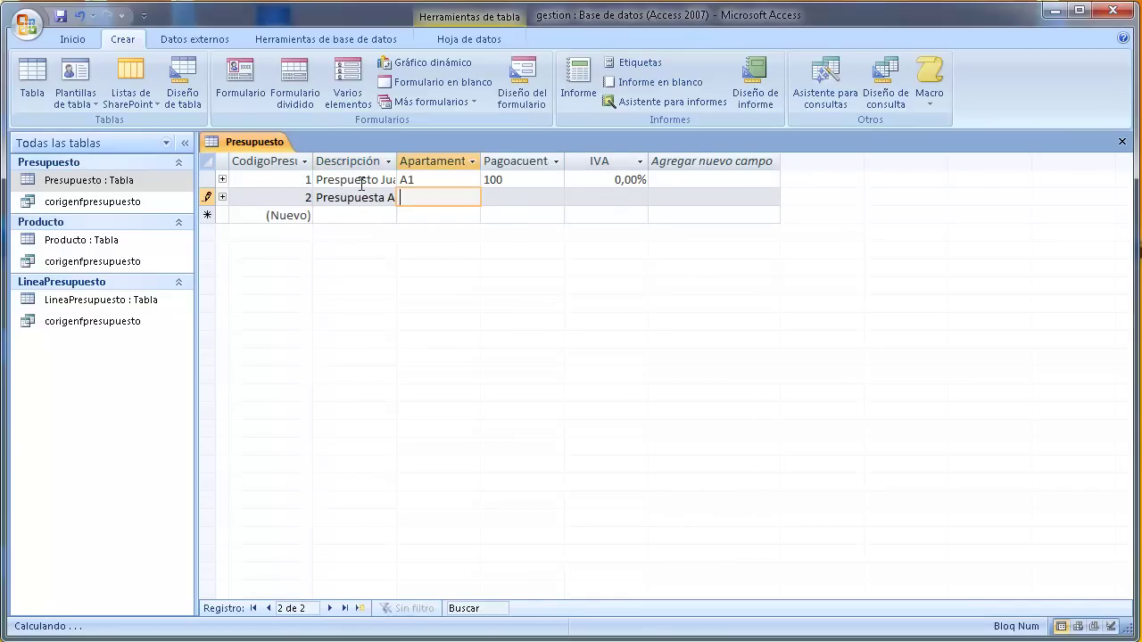
key("BackSpace")
key("Caps_Lock")
type("A")
key("Tab")
key("Caps_Lock")
type("200")
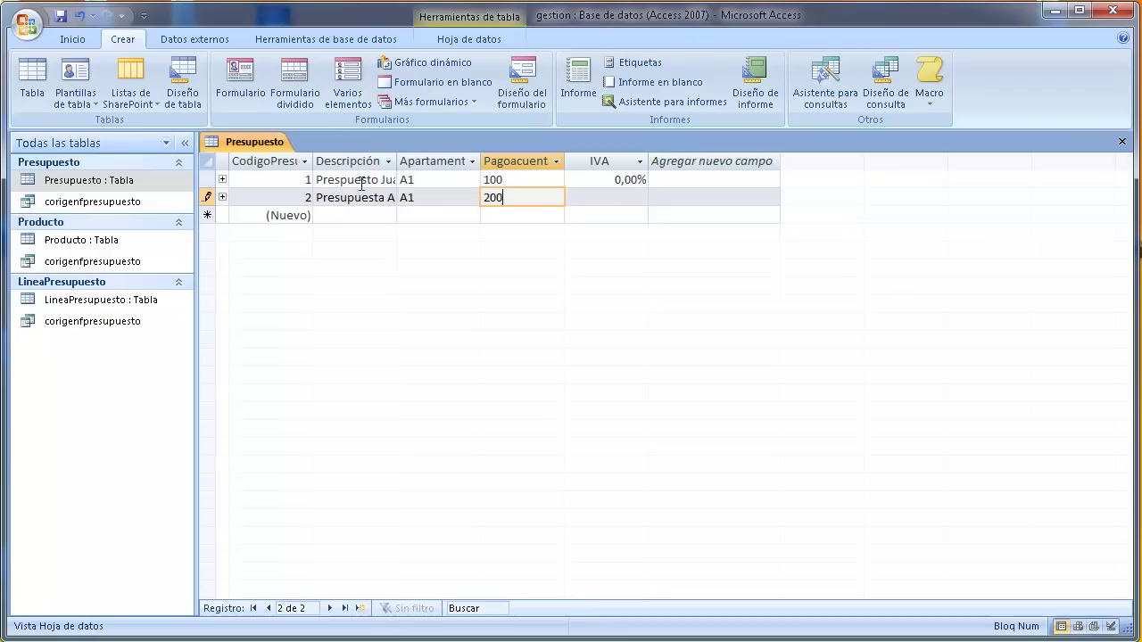
key("Tab")
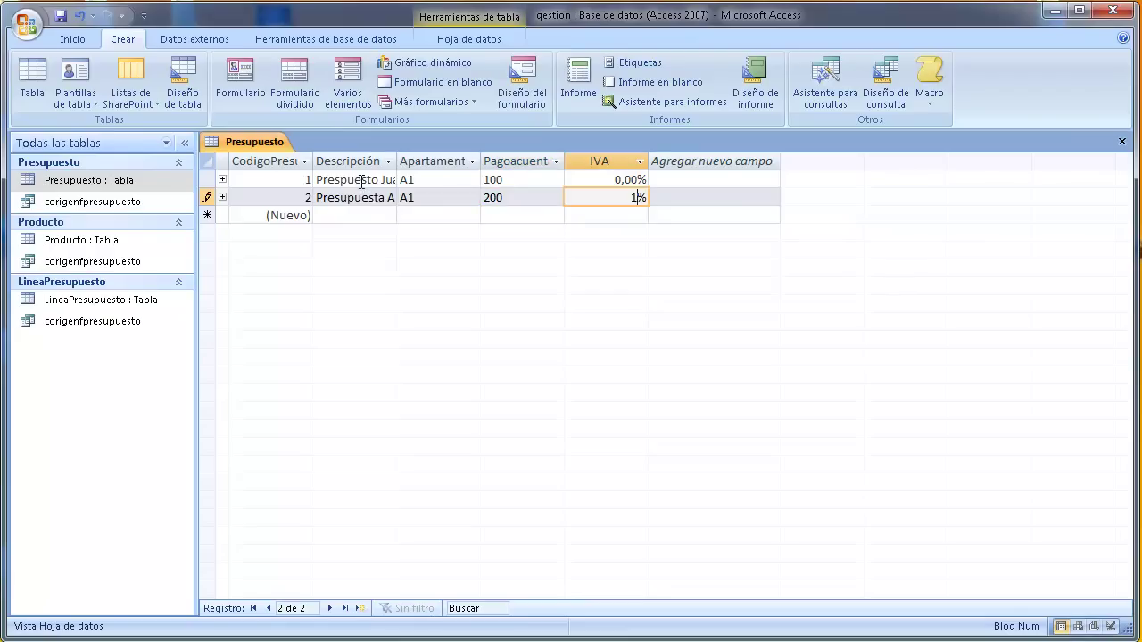
key("Tab")
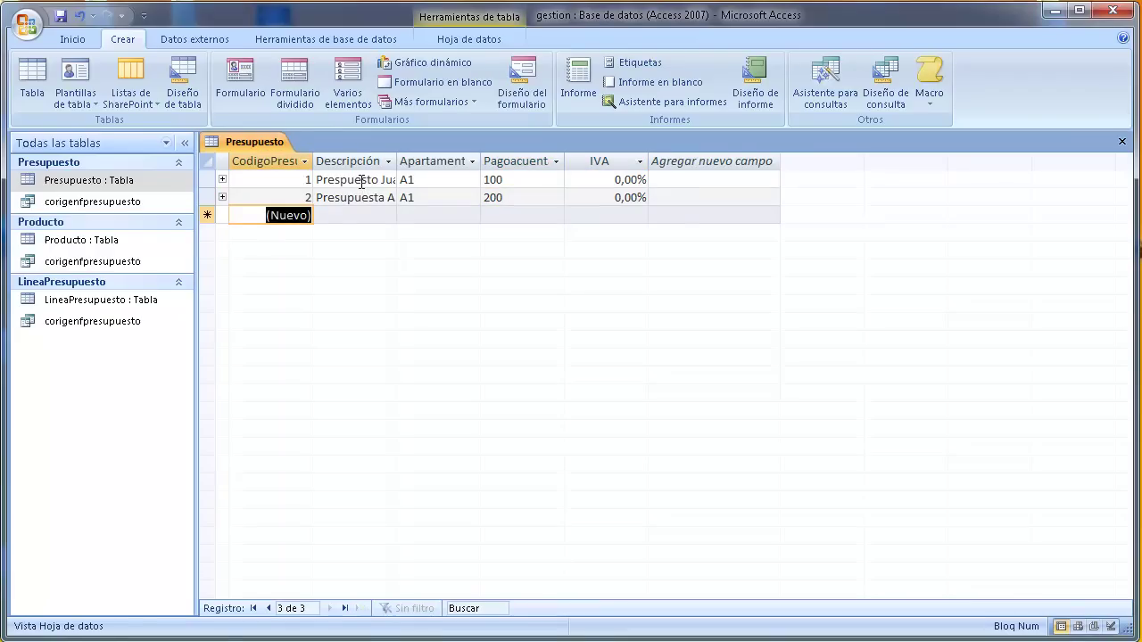
key("3")
key("Tab")
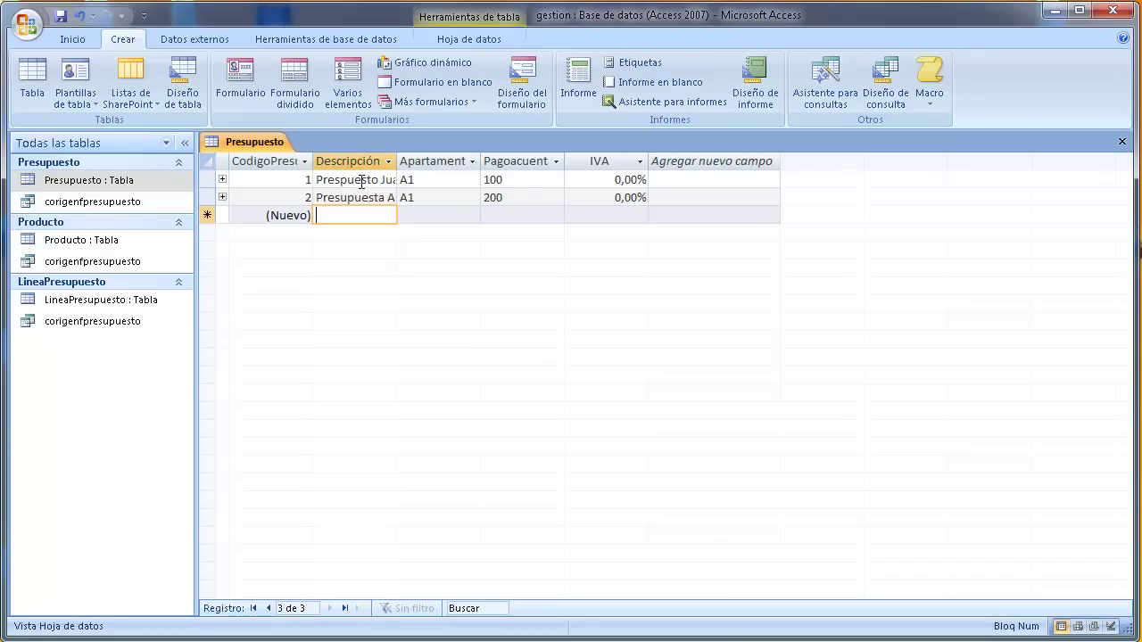
Enter the third budget for apartment A2 with payment 0 and IVA 18%.
type("Presupuesto Melan")
key("Tab")
type("a")
key("BackSpace")
key("Caps_Lock")
type("S")
key("BackSpace")
type("A")
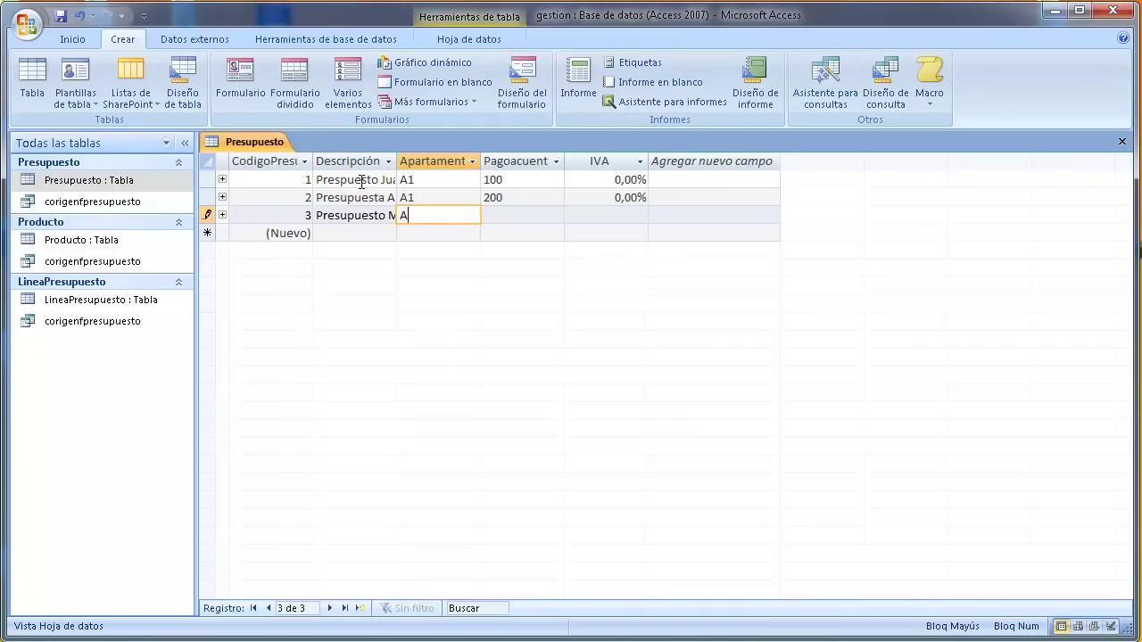
type("2")
key("Tab")
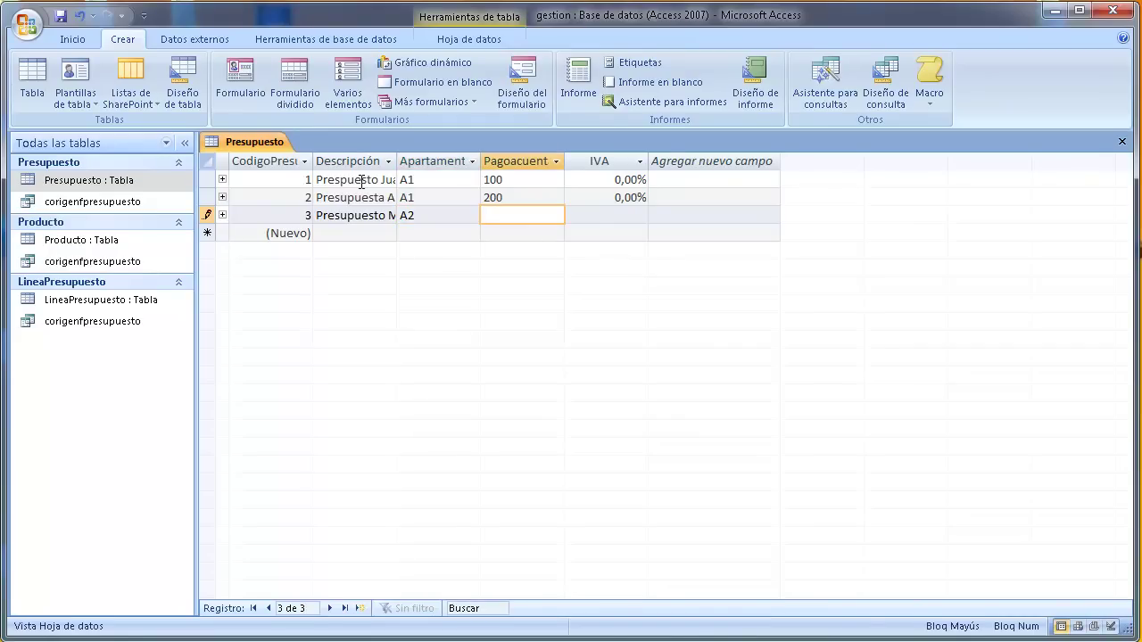
type("0")
key("Tab")
type("18%")
key("Tab")
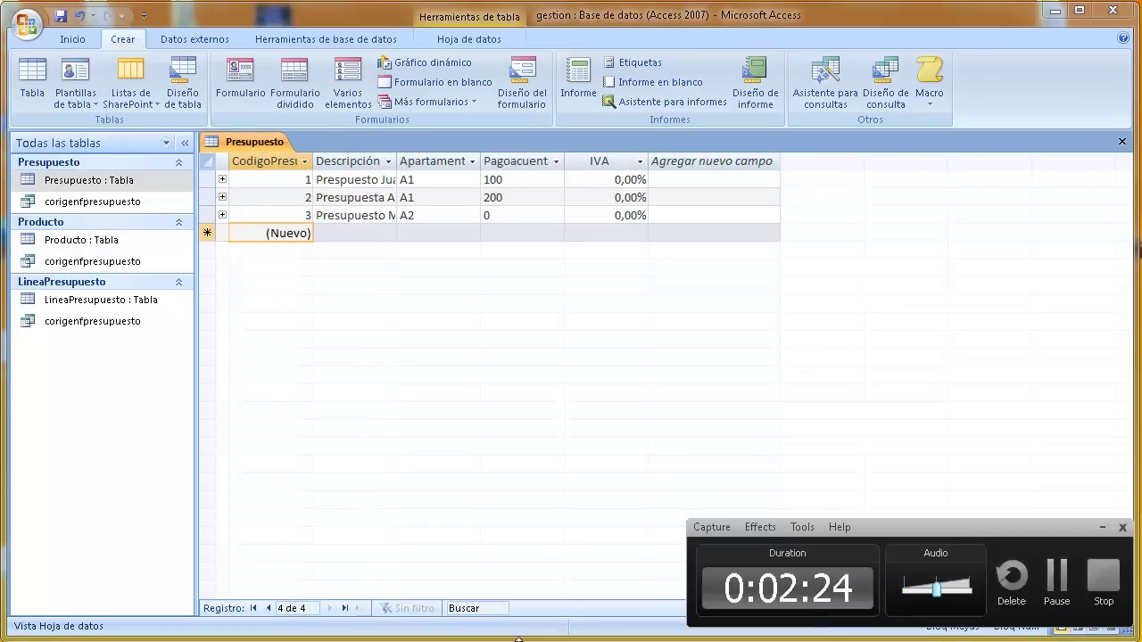
Widen the Descripción column and close an accidentally opened new table design.
left_click(1053, 580)
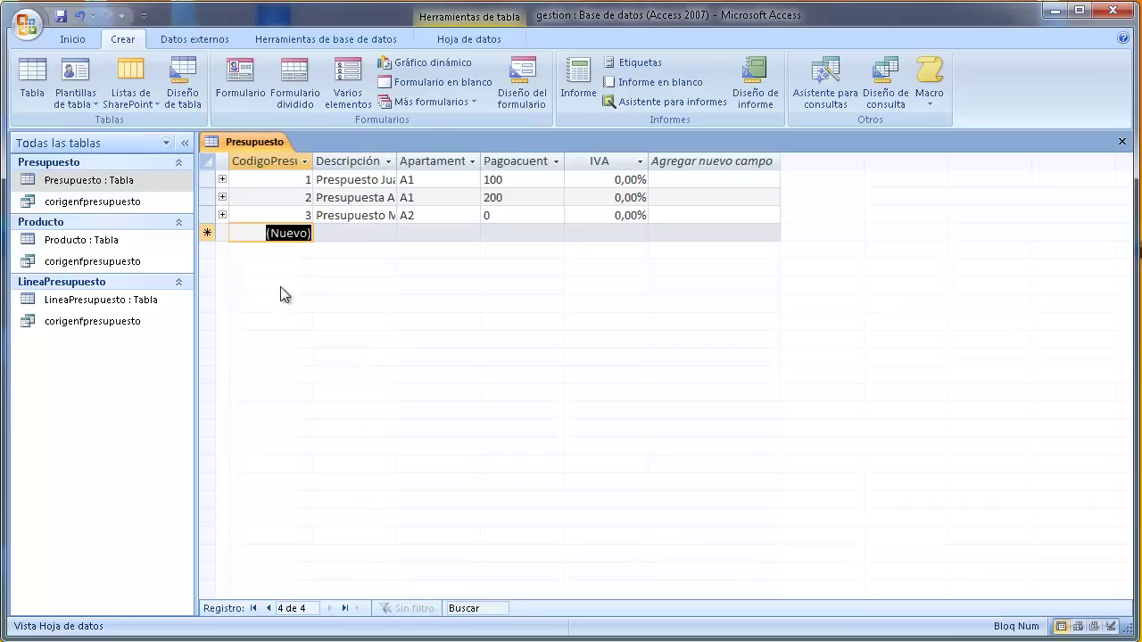
mouse_move(396, 162)
left_mouse_down()
mouse_move(535, 159)
mouse_move(493, 161)
left_mouse_up()
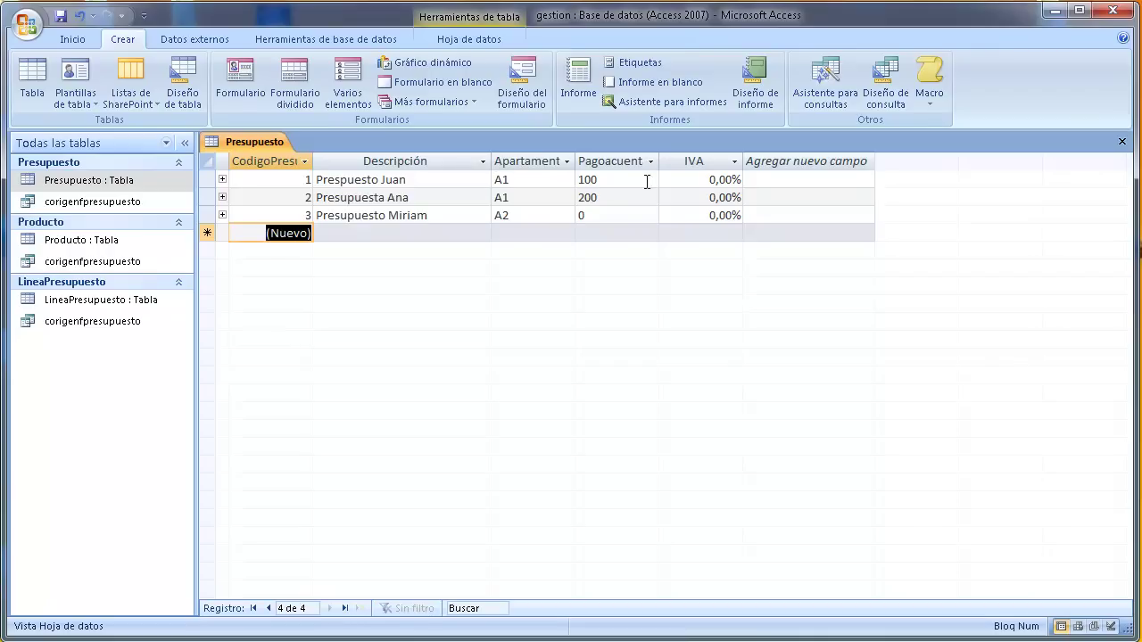
left_click(693, 184)
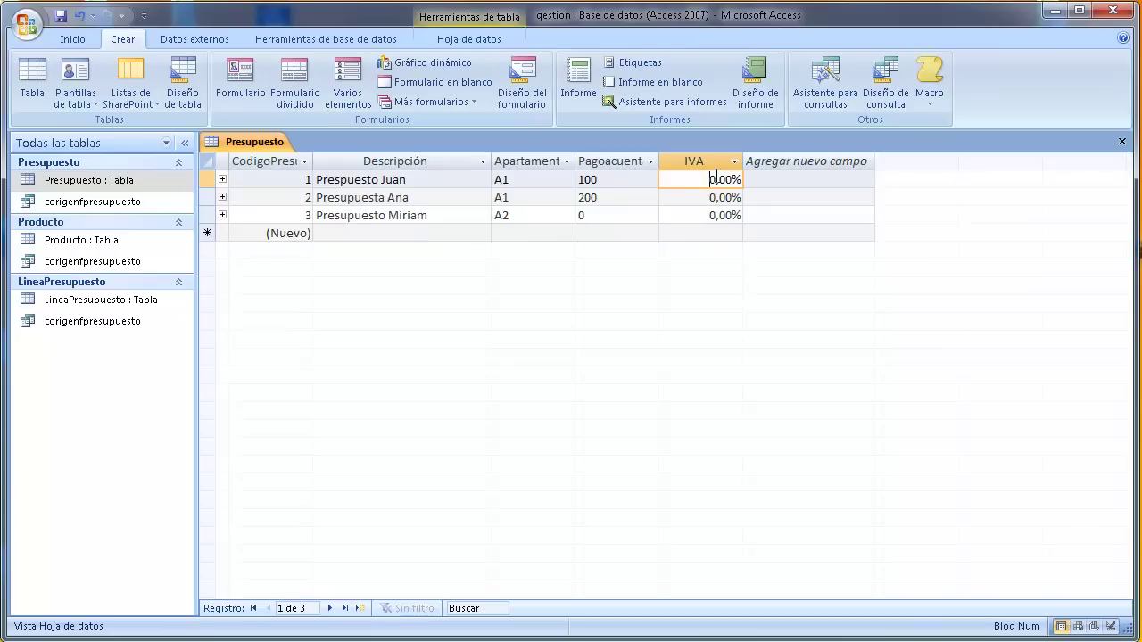
left_click(720, 178)
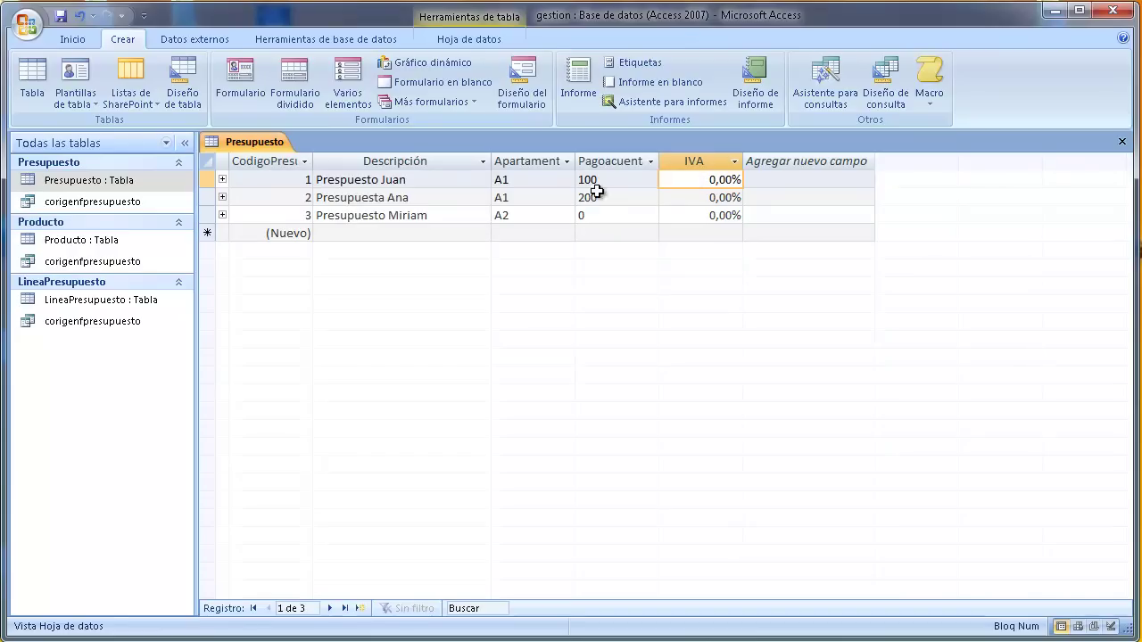
left_click(172, 106)
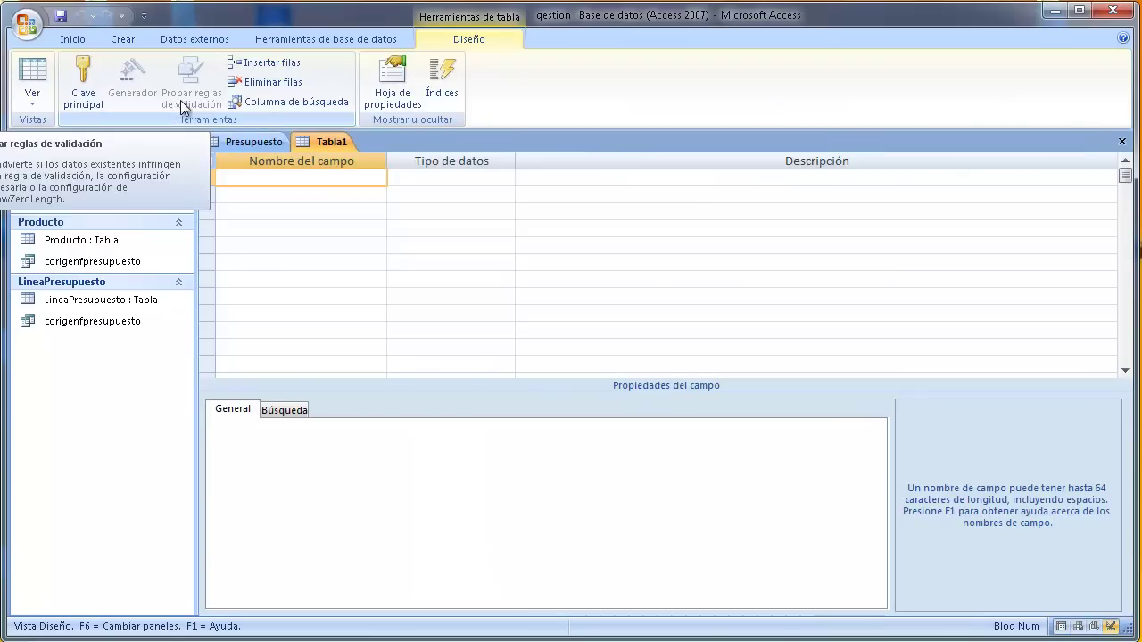
left_click(1121, 141)
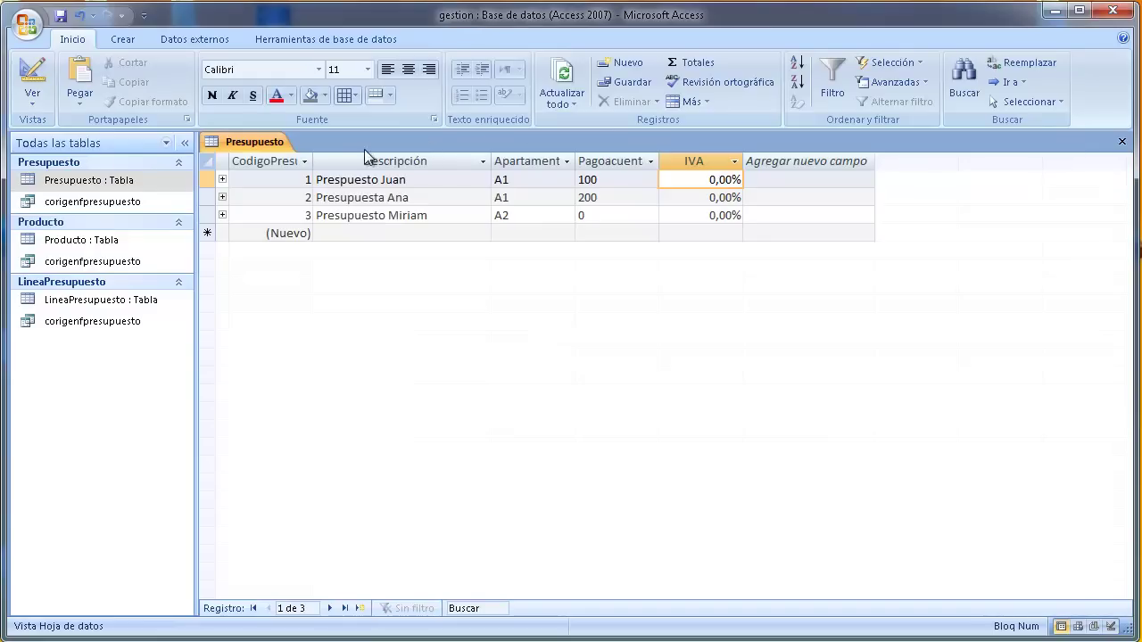
Open the Presupuesto table in Design view and select the IVAPresupuesto field.
left_click(254, 141)
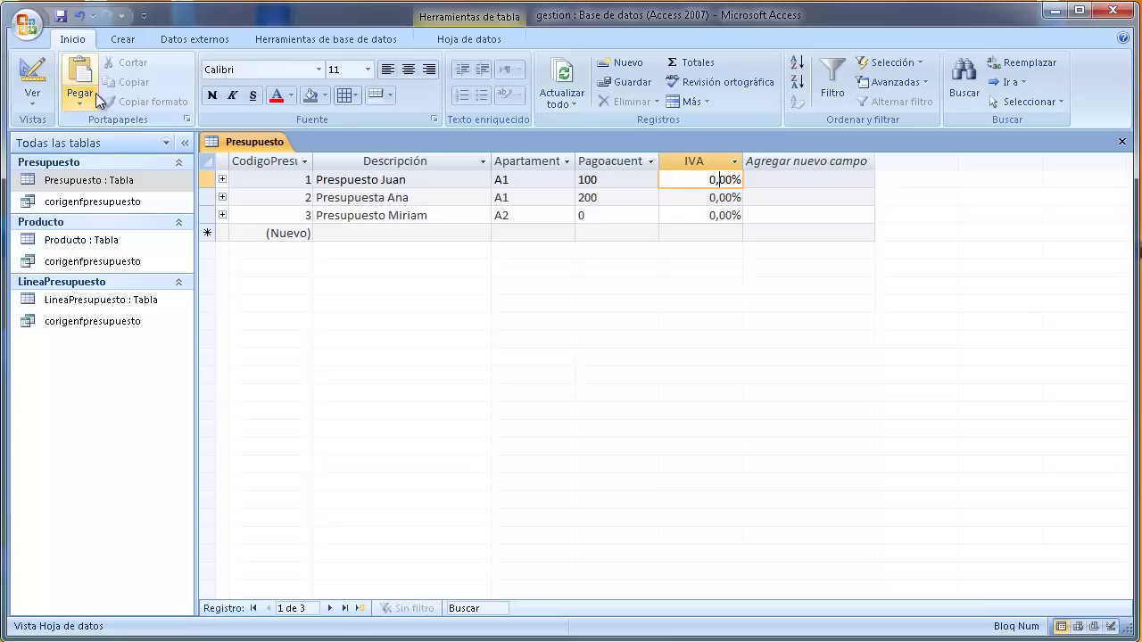
left_click(30, 100)
left_click(39, 258)
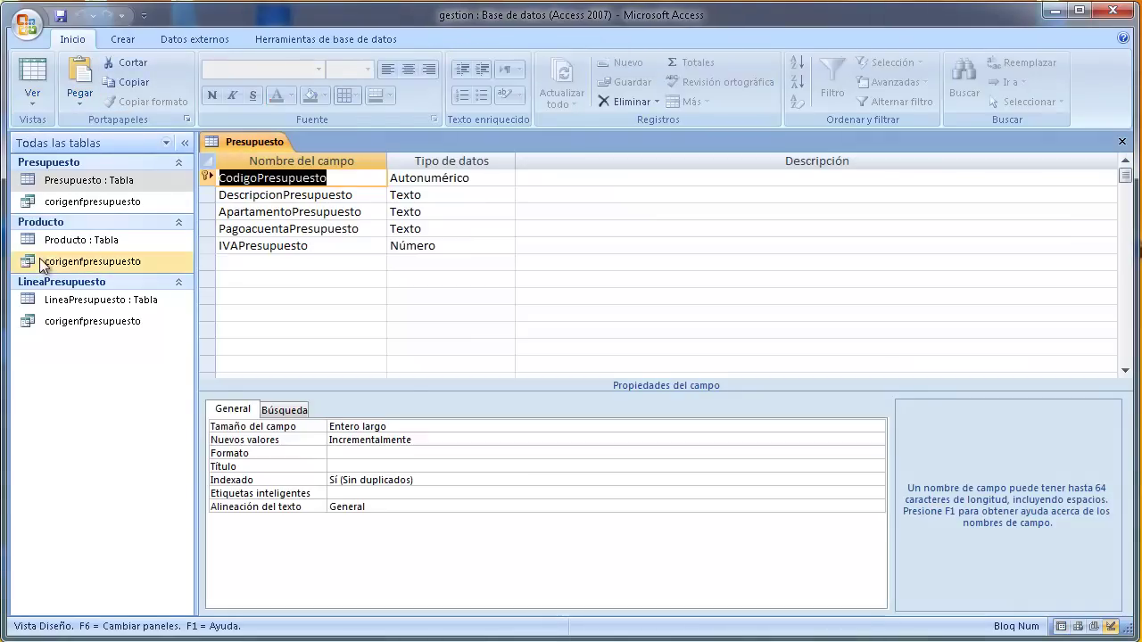
left_click(362, 245)
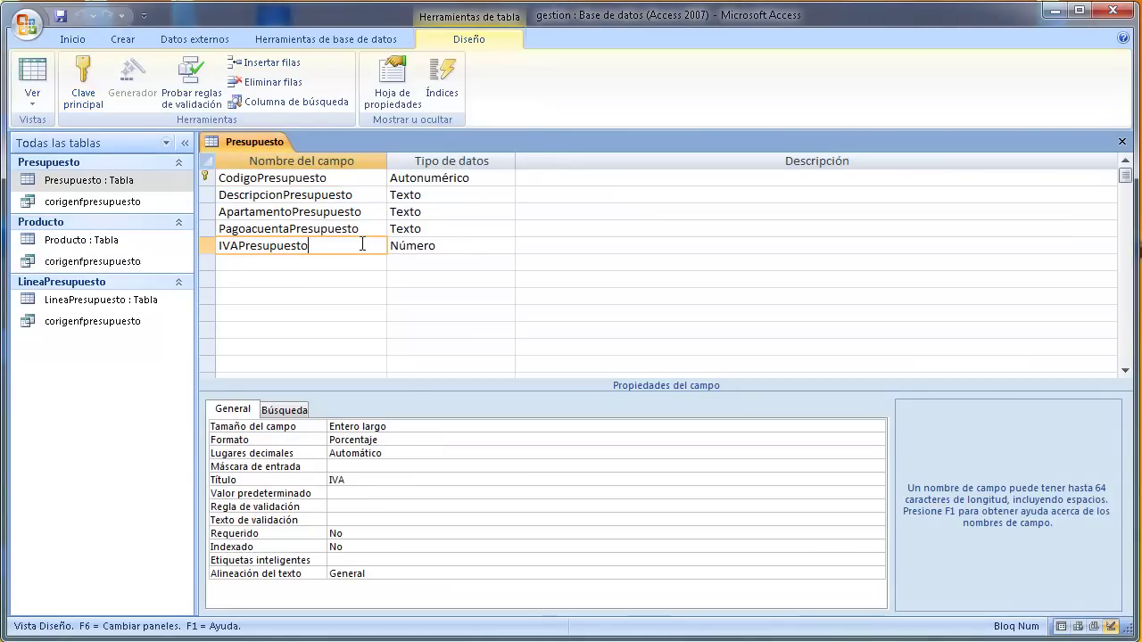
left_click(33, 71)
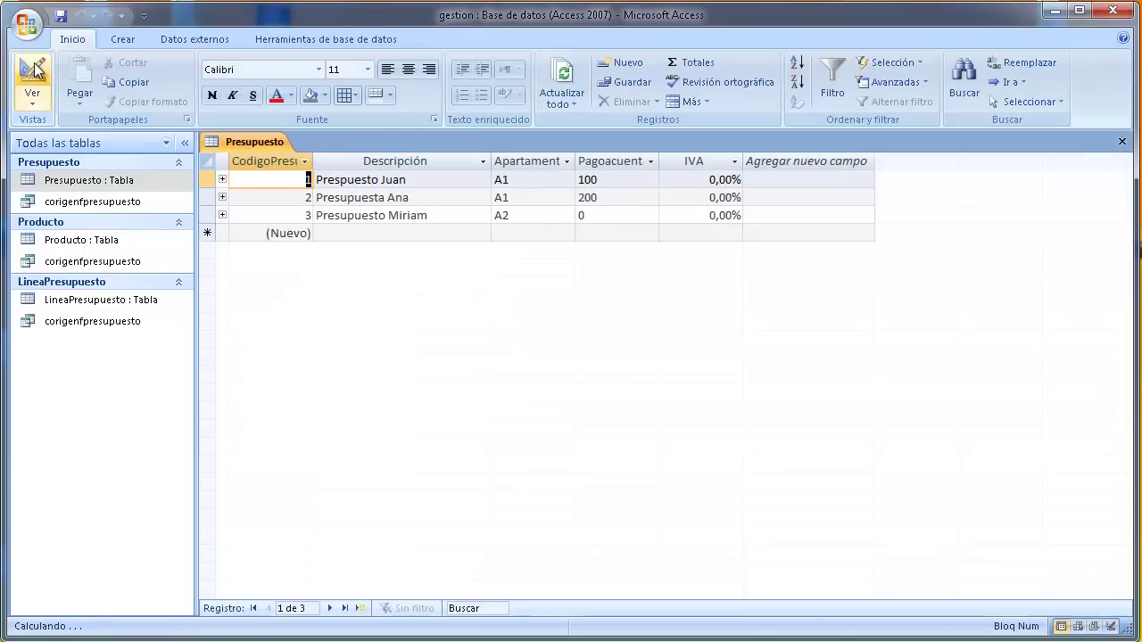
left_click(34, 71)
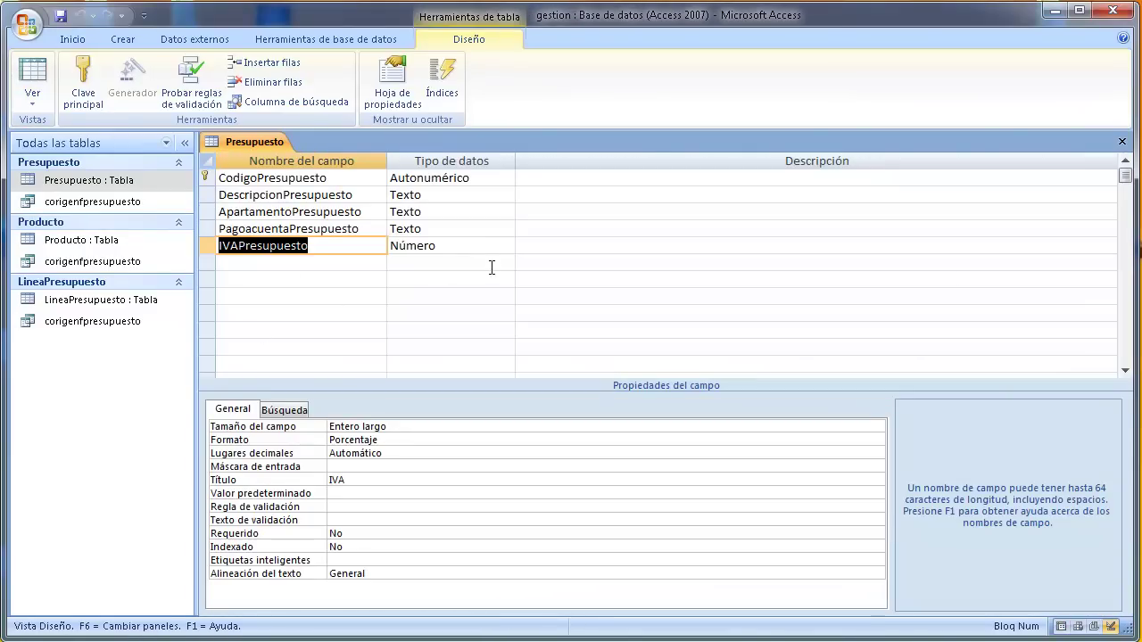
Set IVAPresupuesto's field size to Decimal, keeping Número type and Porcentaje format.
left_click(489, 247)
left_click(504, 247)
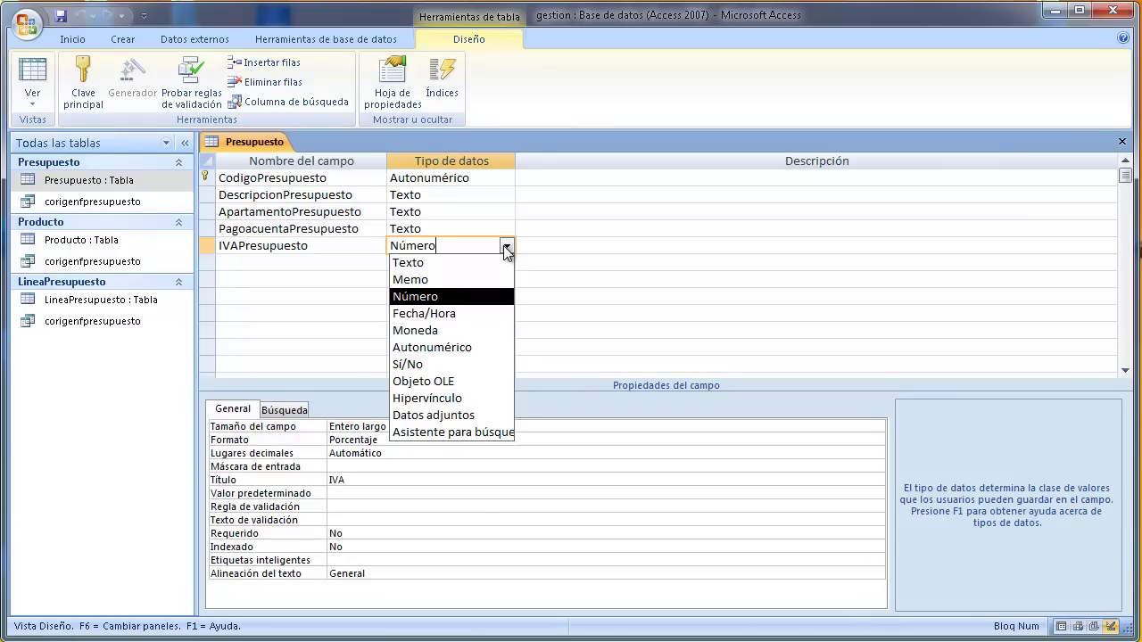
left_click(505, 247)
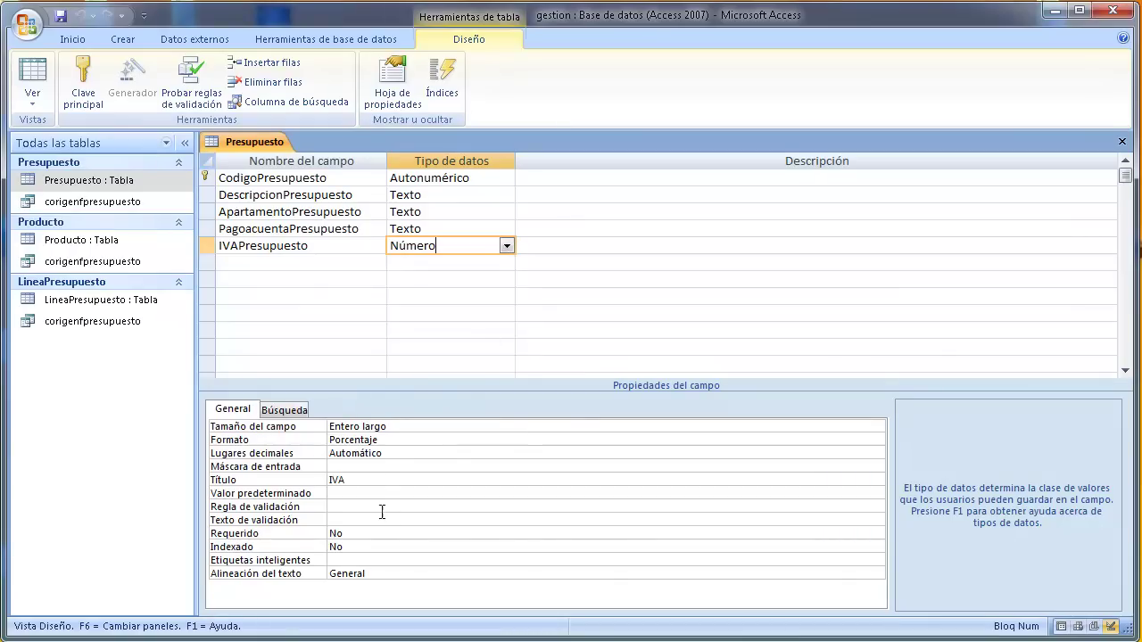
left_click(398, 442)
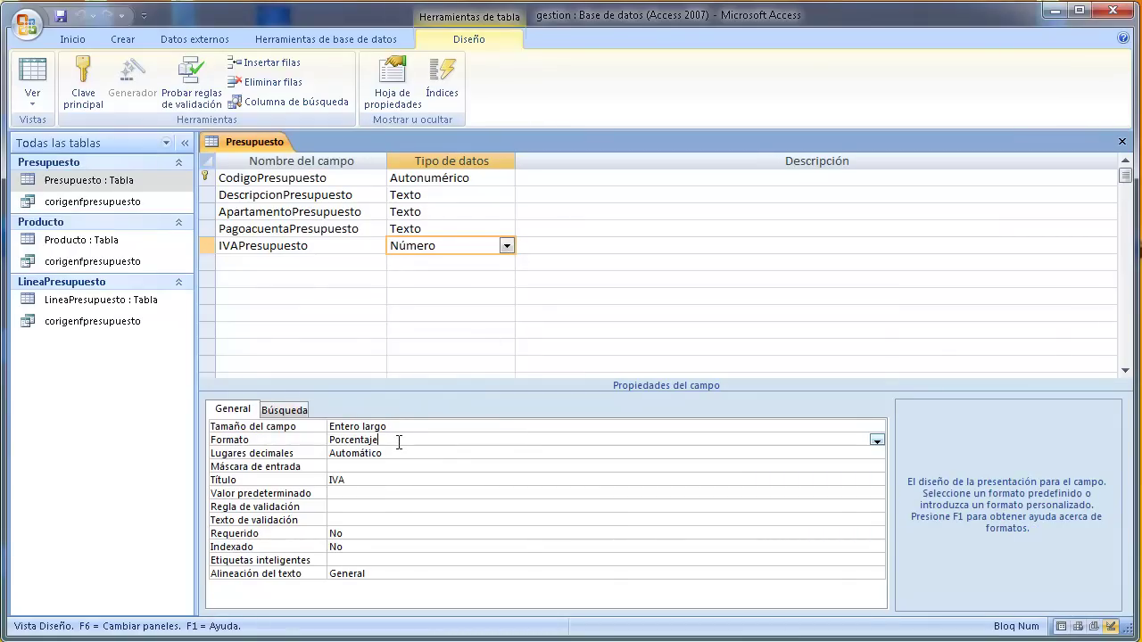
left_click(572, 428)
left_click(877, 427)
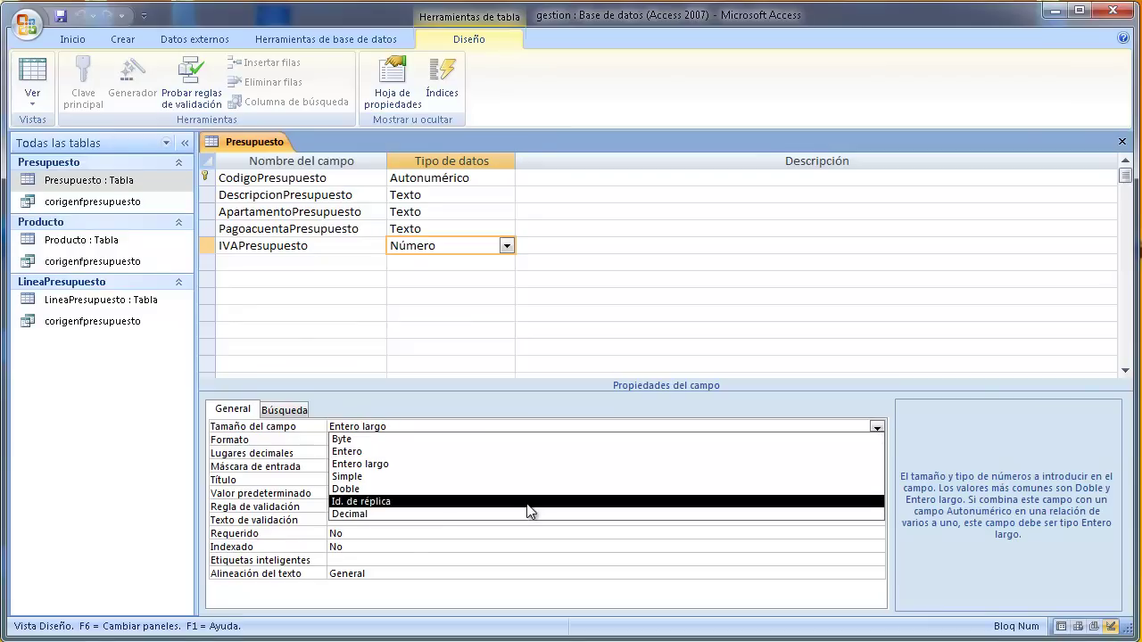
left_click(528, 514)
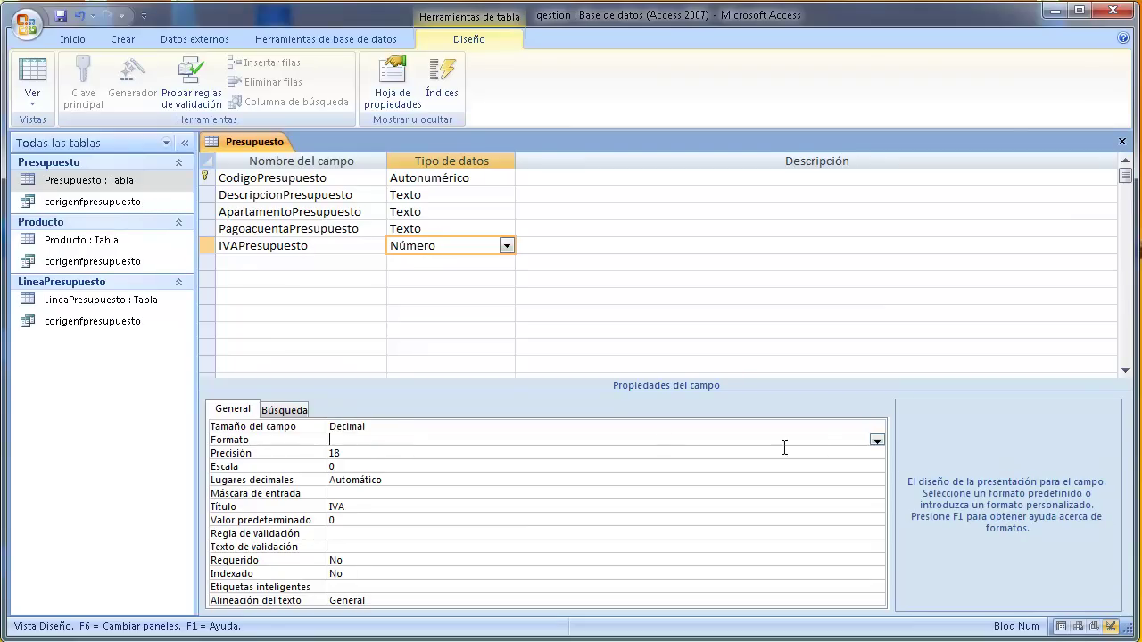
left_click(876, 439)
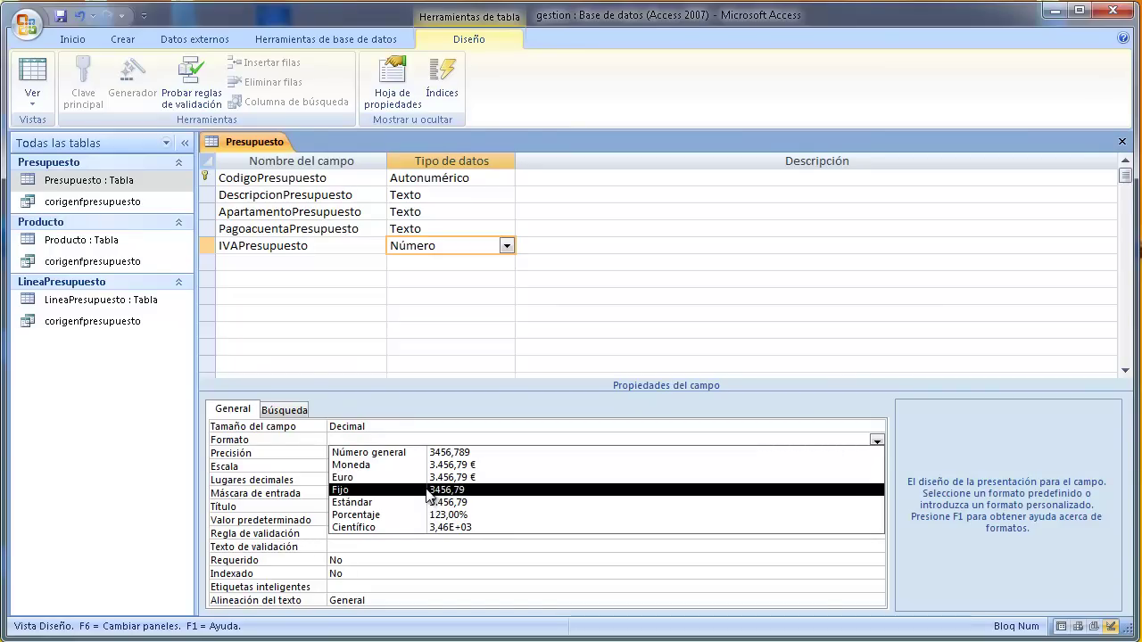
left_click(429, 515)
left_click(18, 82)
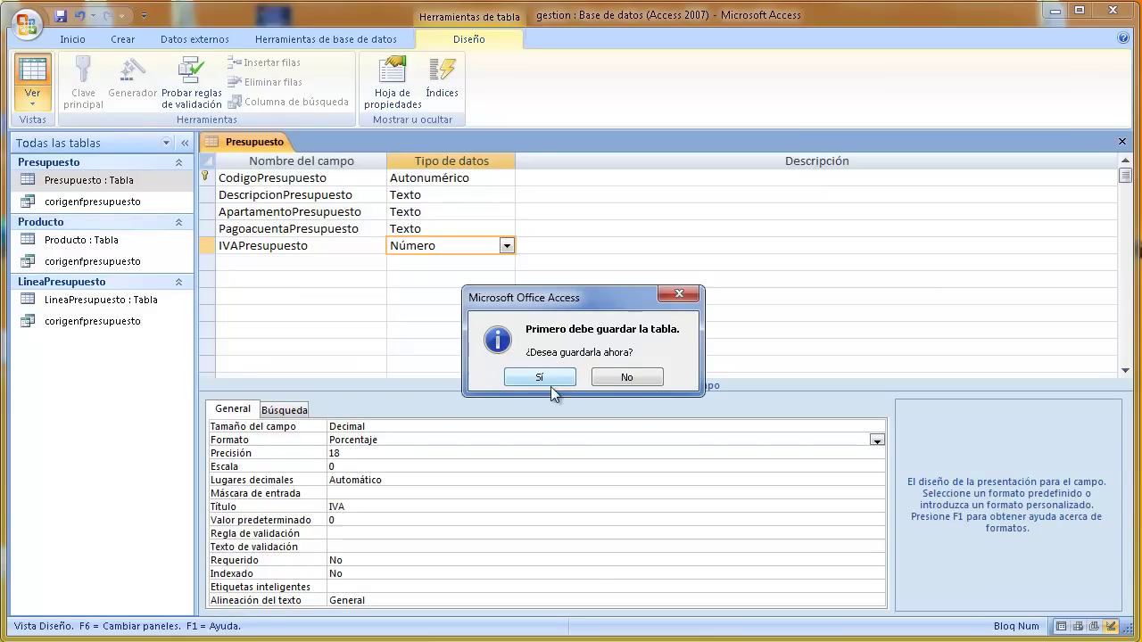
Save the design and enter IVA values 18 and 12, correcting row 2 to 0,1.
left_click(541, 377)
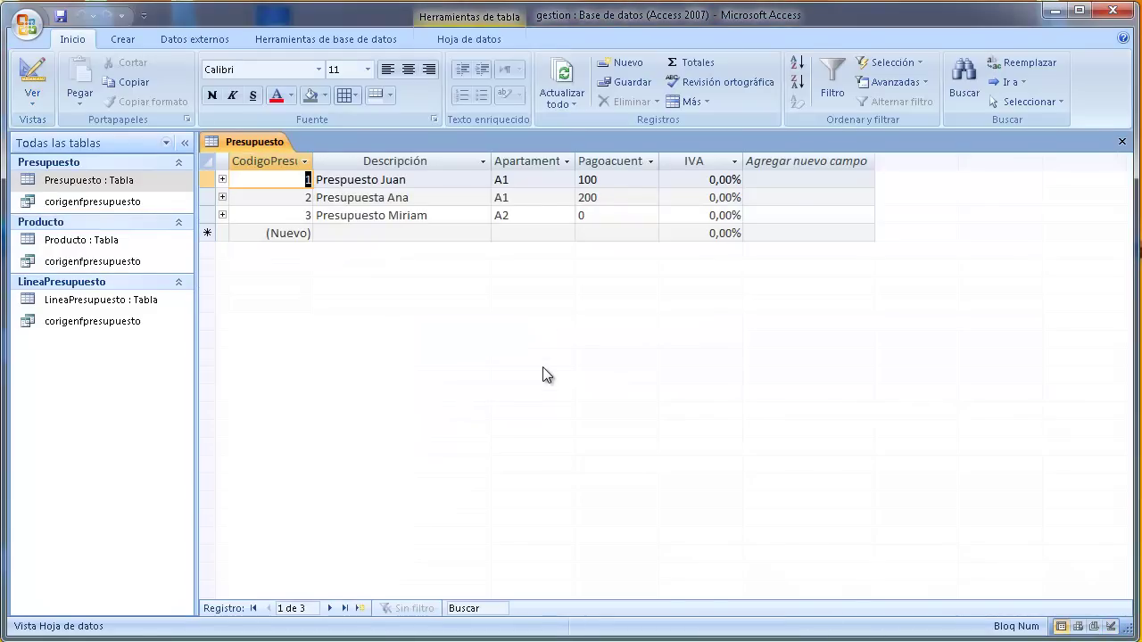
left_click(667, 185)
type("18")
key("Tab")
key("Tab")
key("Tab")
key("Tab")
key("Tab")
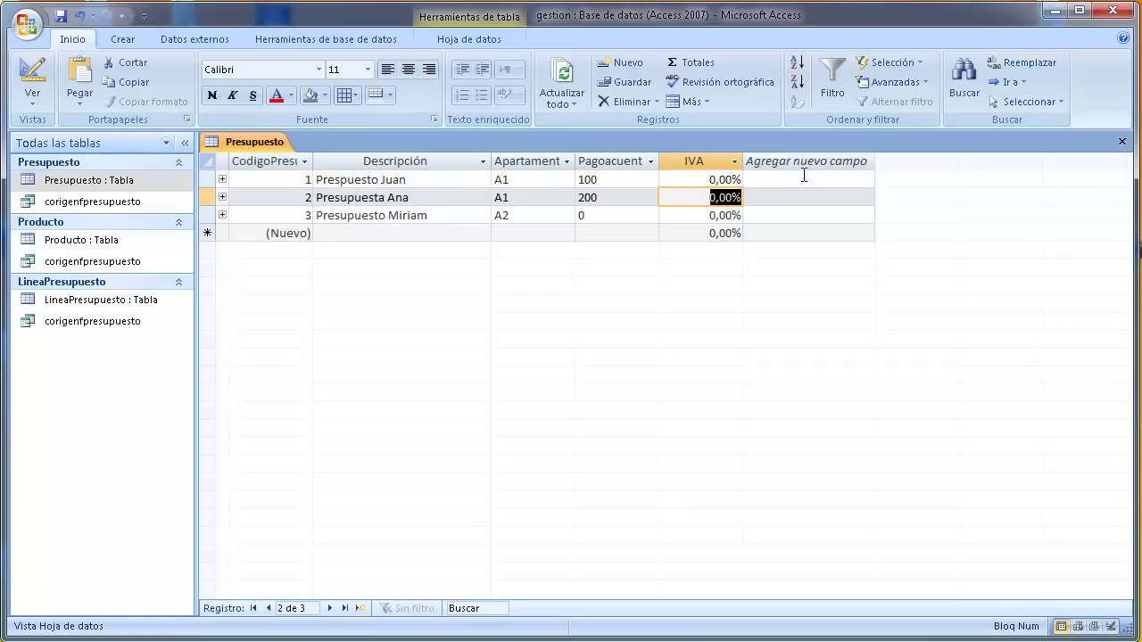
type("12")
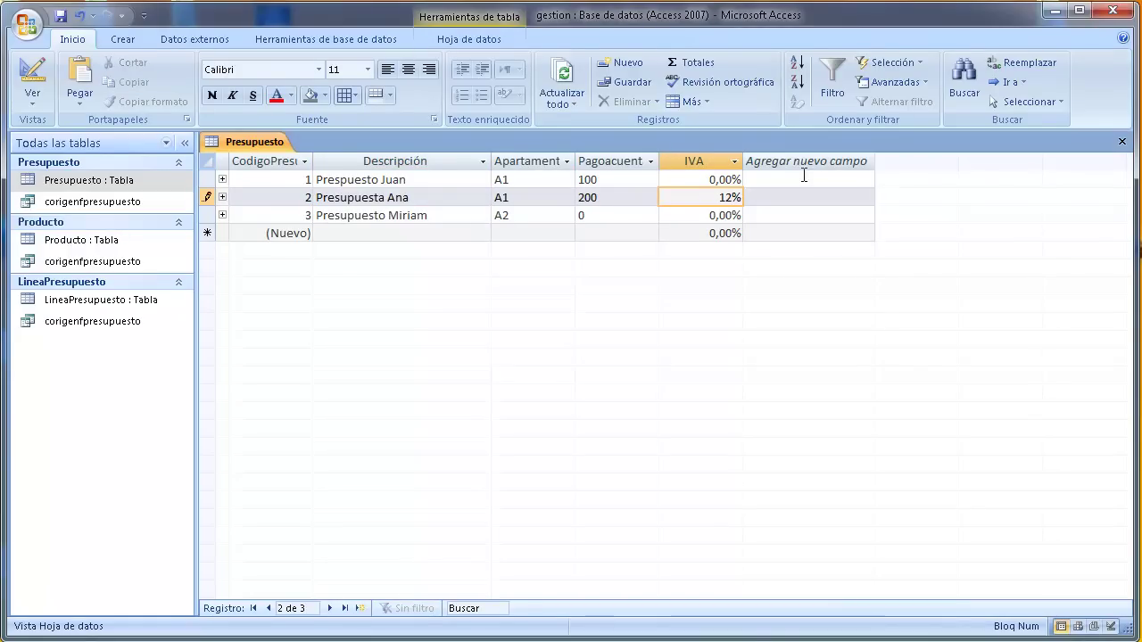
key("Tab")
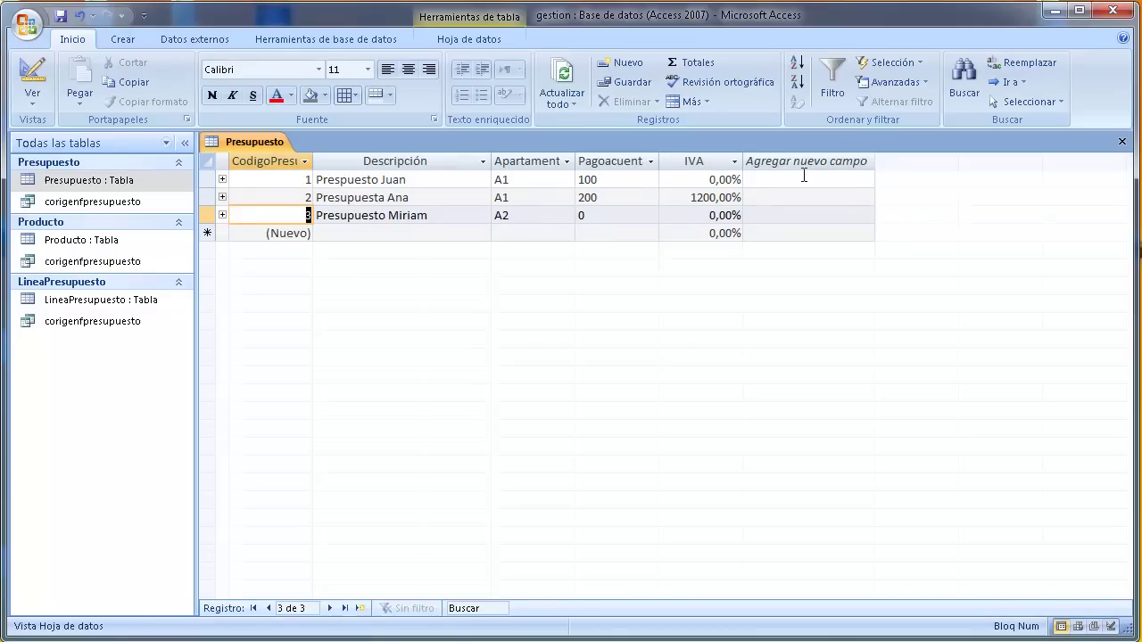
key("shift+Tab")
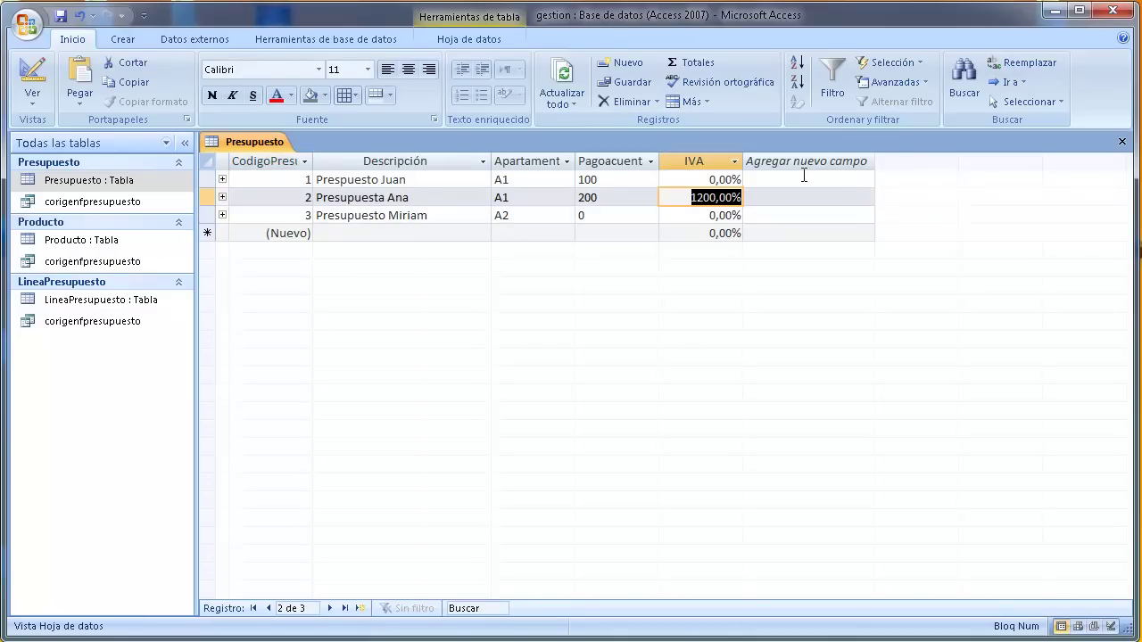
type("0,1")
key("Tab")
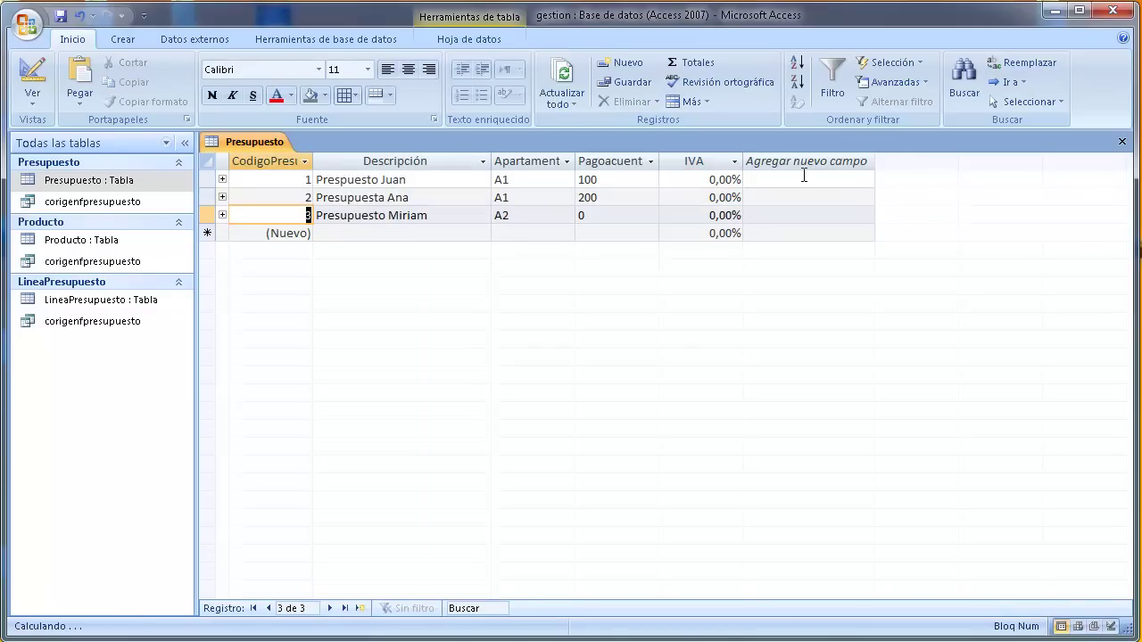
Set the IVA display format to Número general and save the table.
left_click(20, 93)
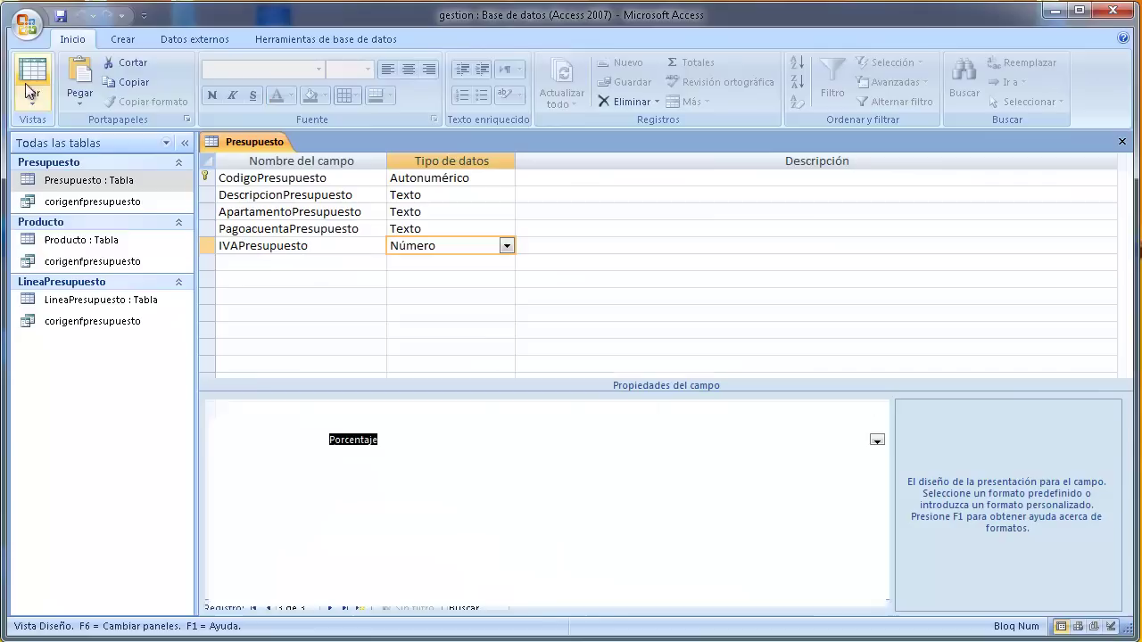
left_click(876, 441)
left_click(854, 453)
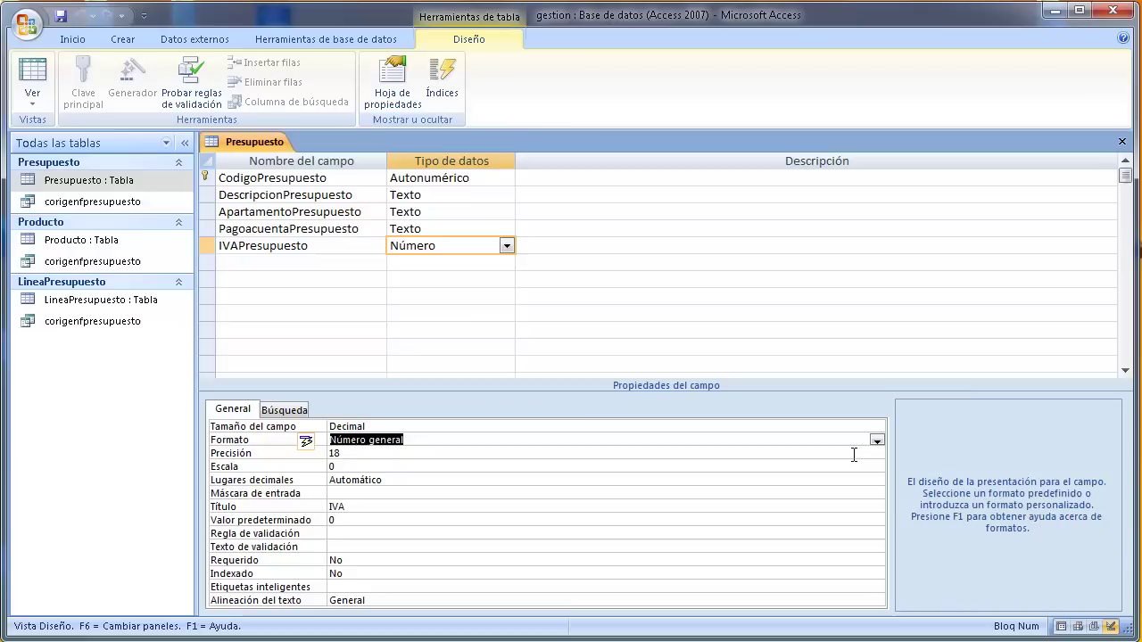
left_click(32, 76)
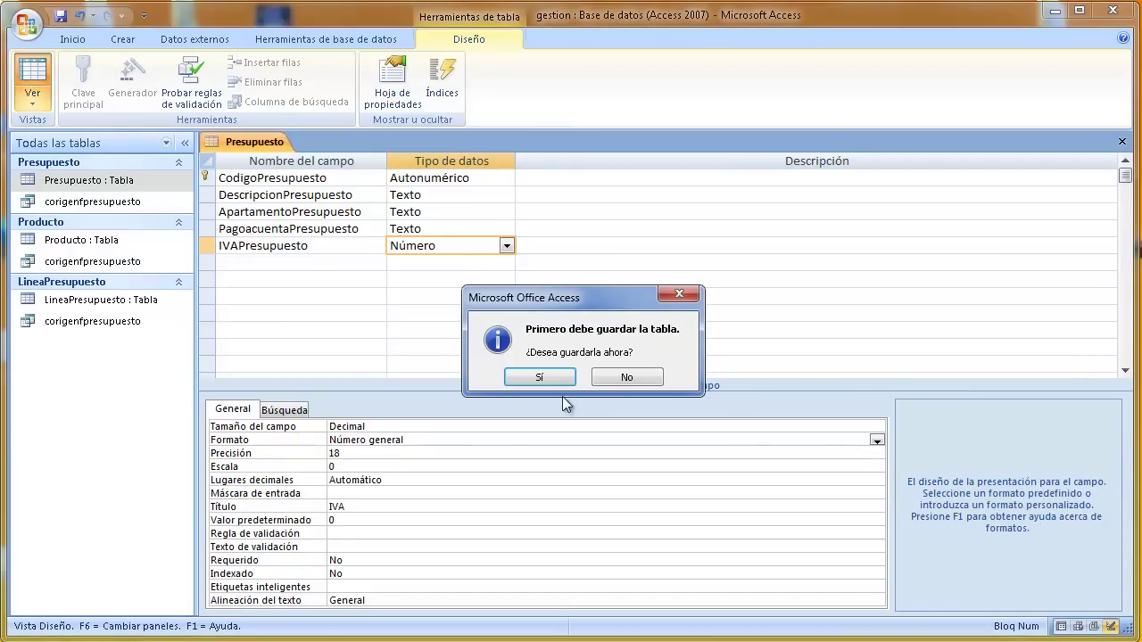
left_click(560, 387)
Type an IVA of 18 into each of the three budget records.
left_click(737, 179)
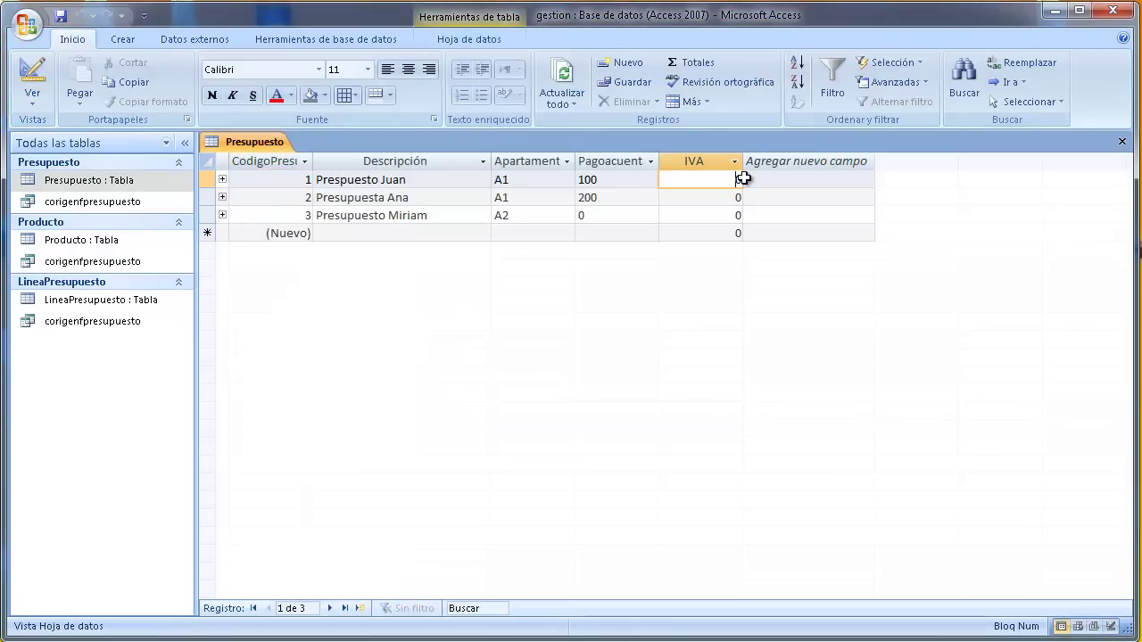
left_click(739, 198)
left_click(744, 215)
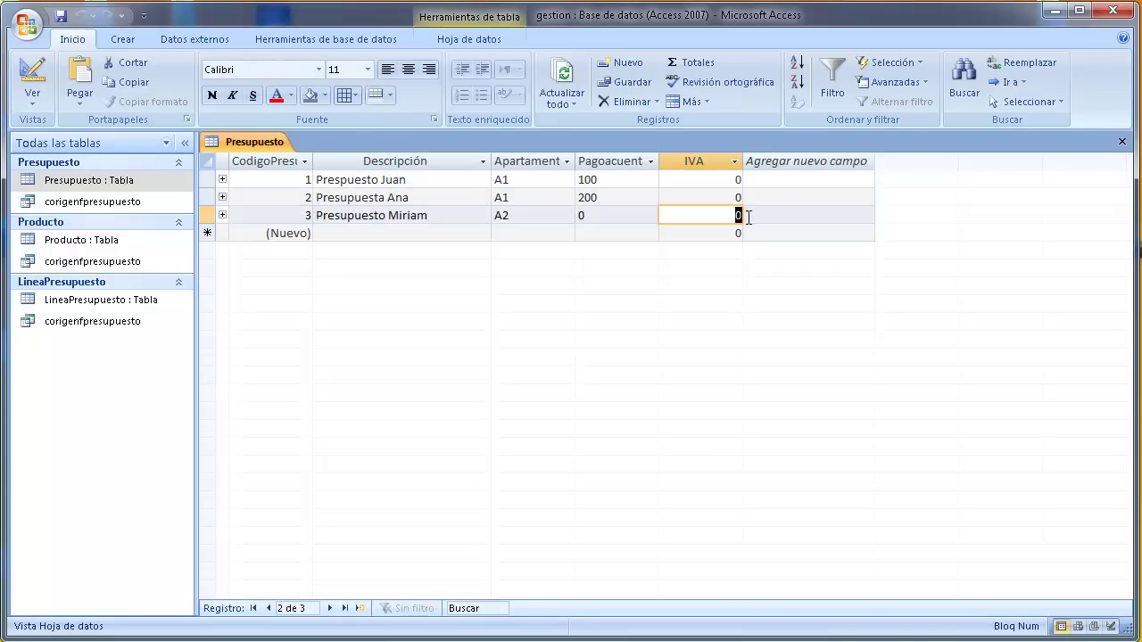
left_click(745, 181)
type("18")
key("Tab")
key("Tab")
key("Tab")
key("Tab")
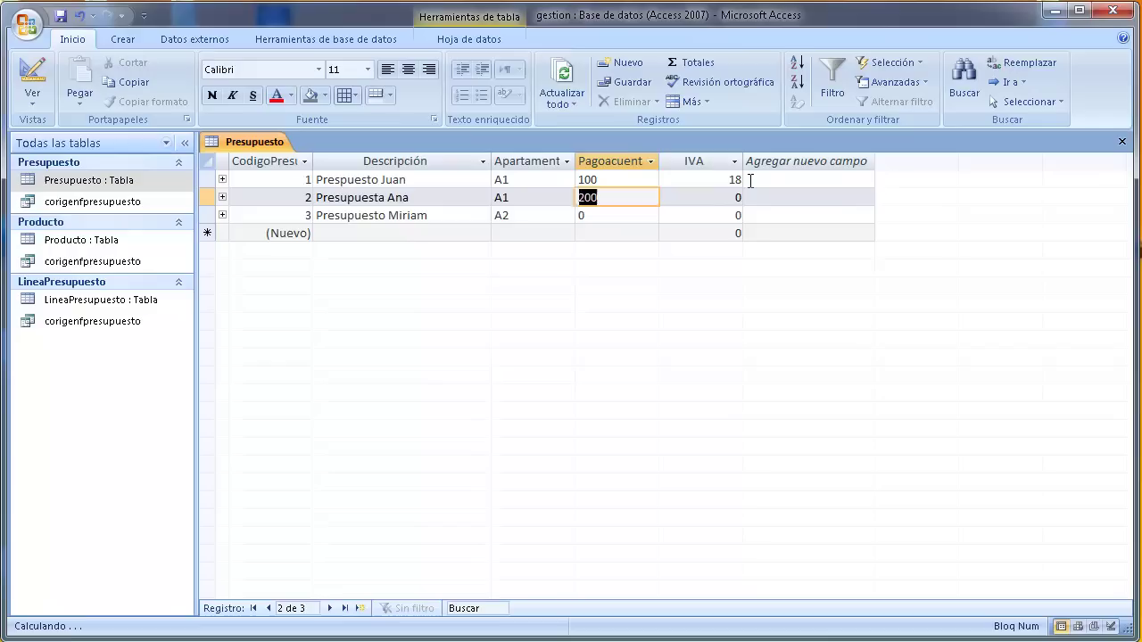
key("Tab")
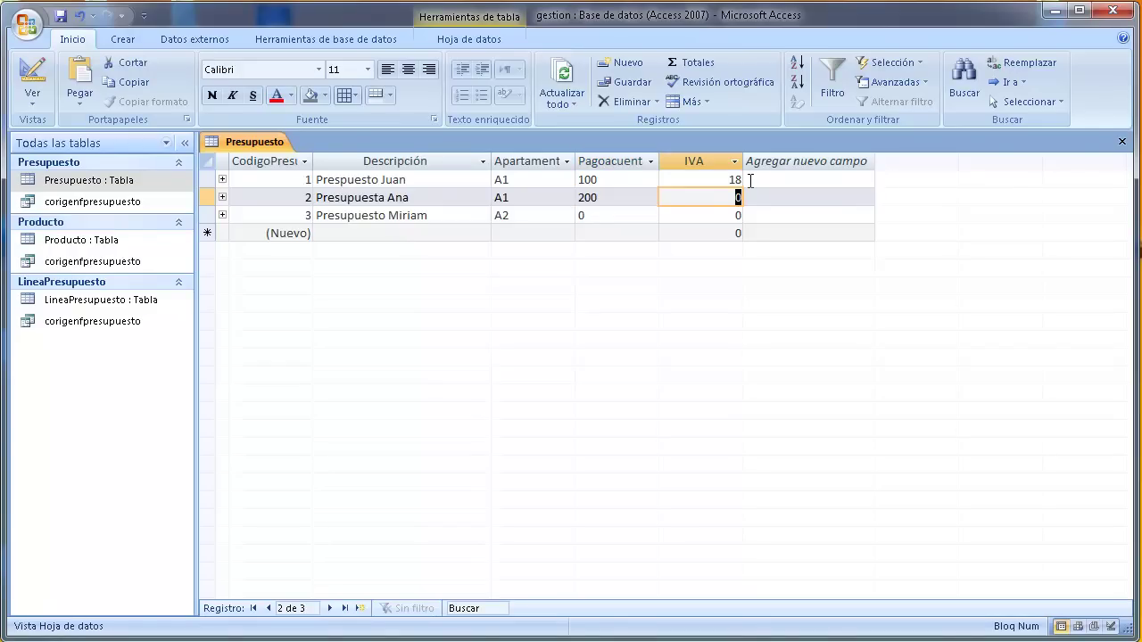
type("18")
key("Tab")
key("Tab")
key("Tab")
key("Tab")
key("Tab")
type("18")
key("Tab")
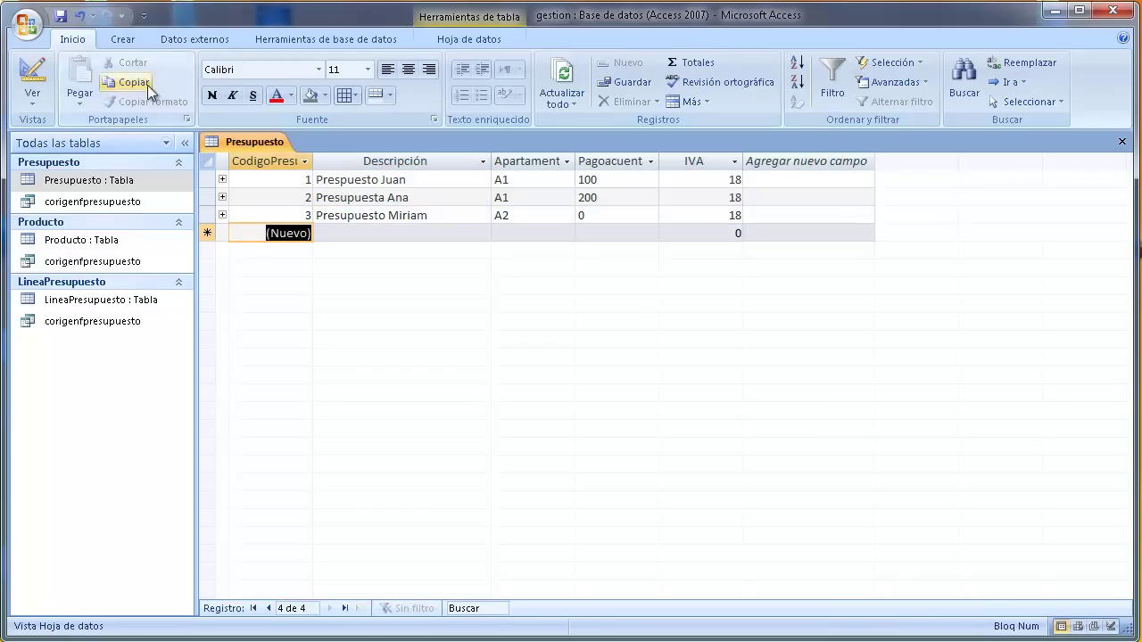
Change the IVA display format back to Porcentaje and save the table.
left_click(33, 76)
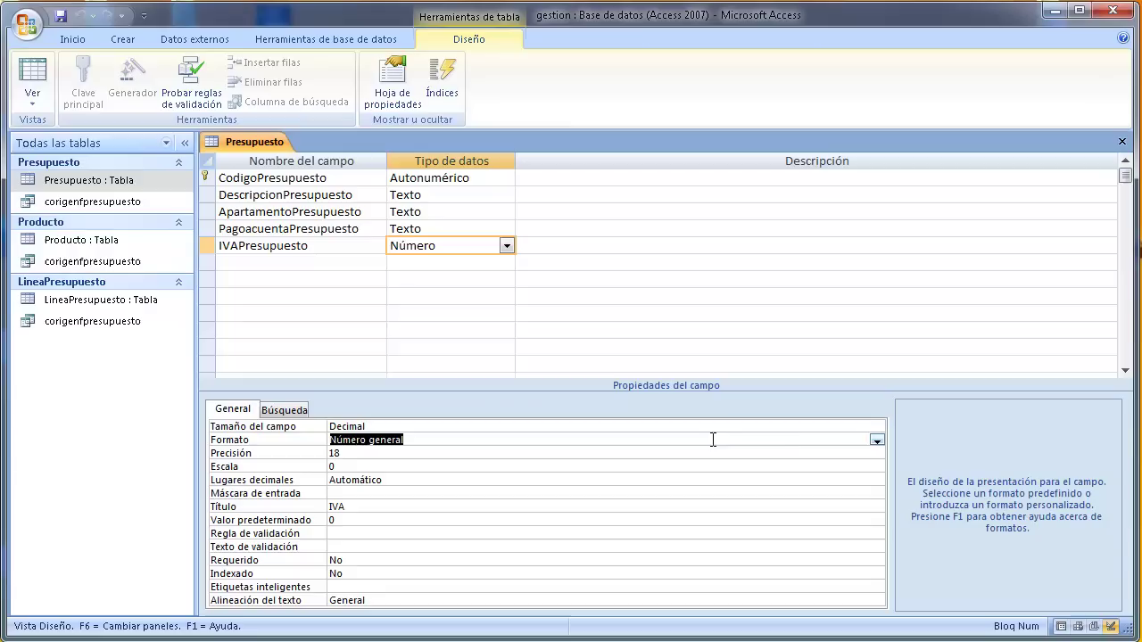
left_click(877, 440)
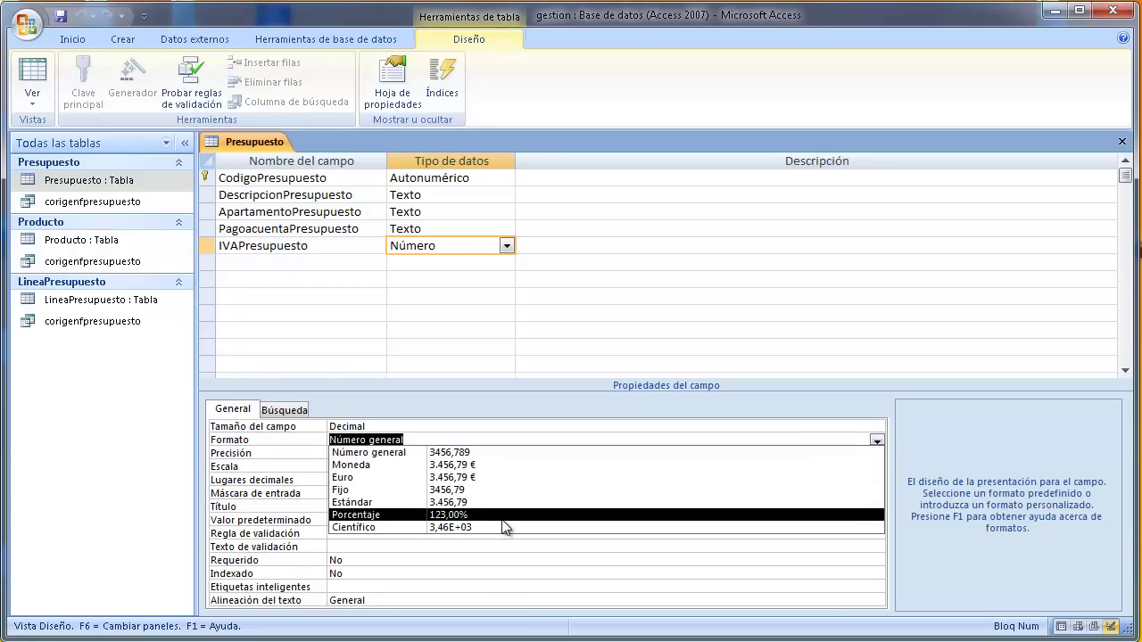
left_click(505, 515)
left_click(42, 79)
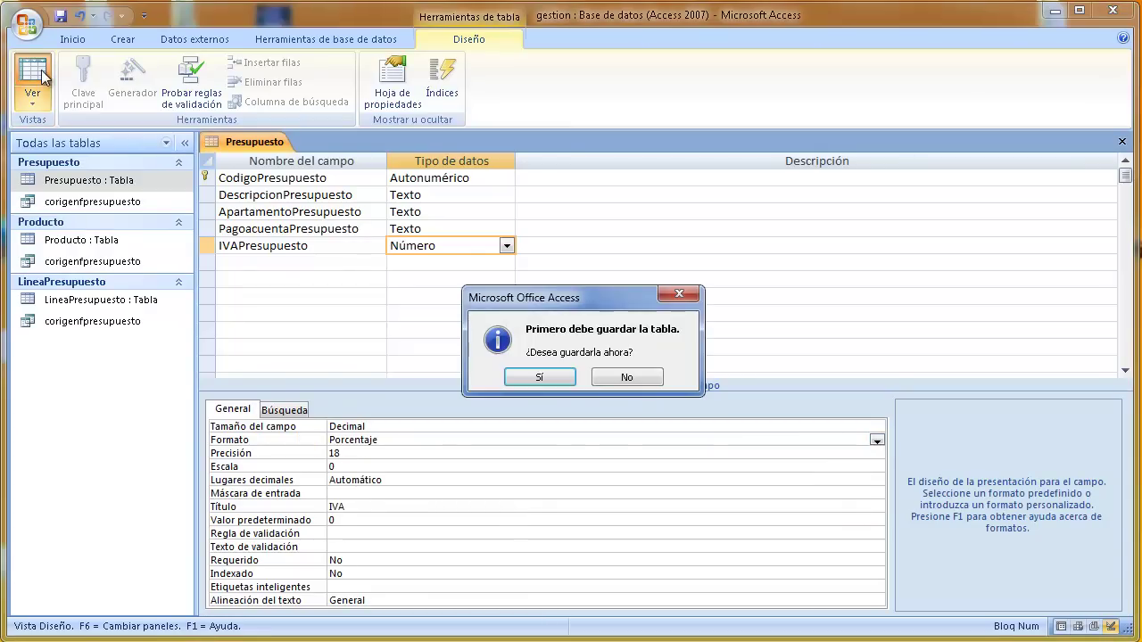
left_click(539, 378)
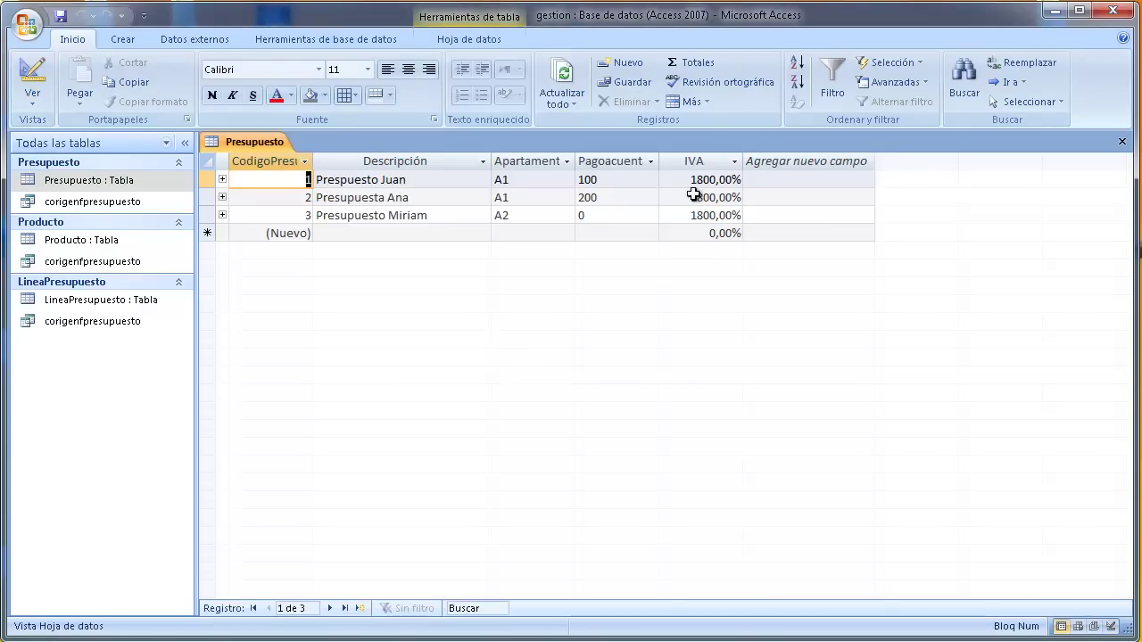
Re-enter the first budget's IVA as 0,18 and return to Design view.
double_click(696, 179)
type("18")
key("BackSpace")
key("BackSpace")
type("0,18")
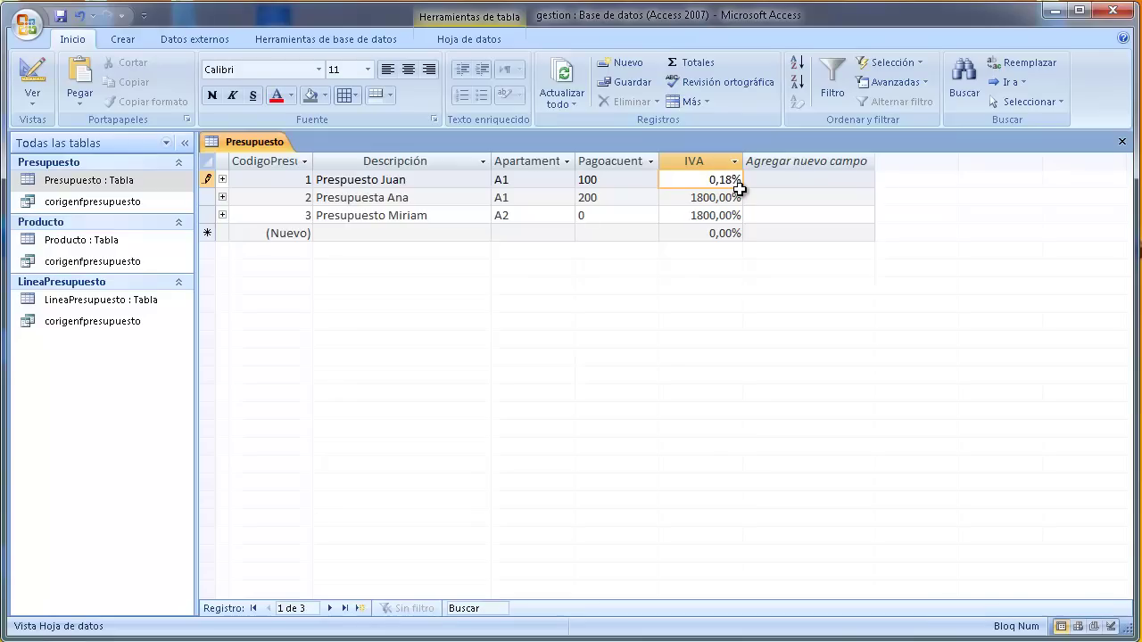
key("Return")
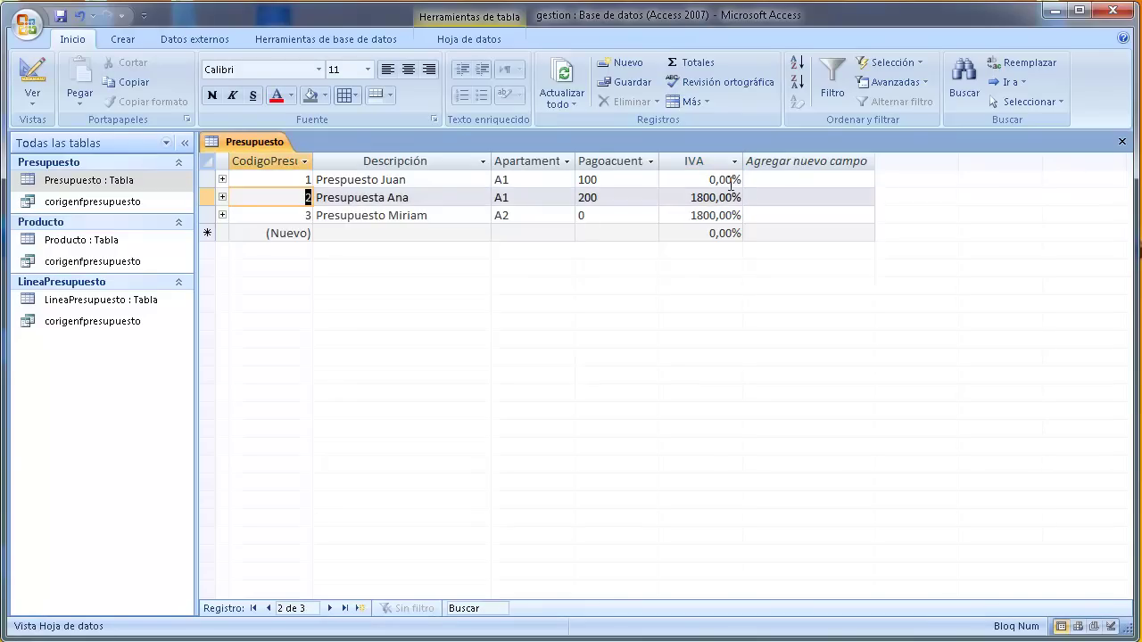
left_click(708, 180)
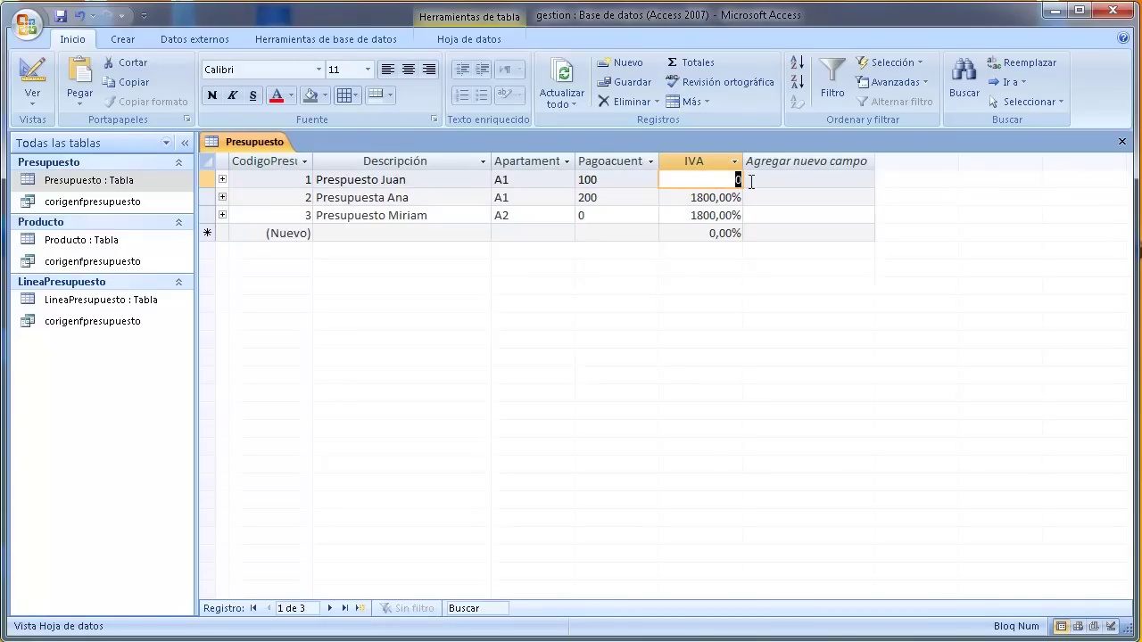
type("1")
key("Return")
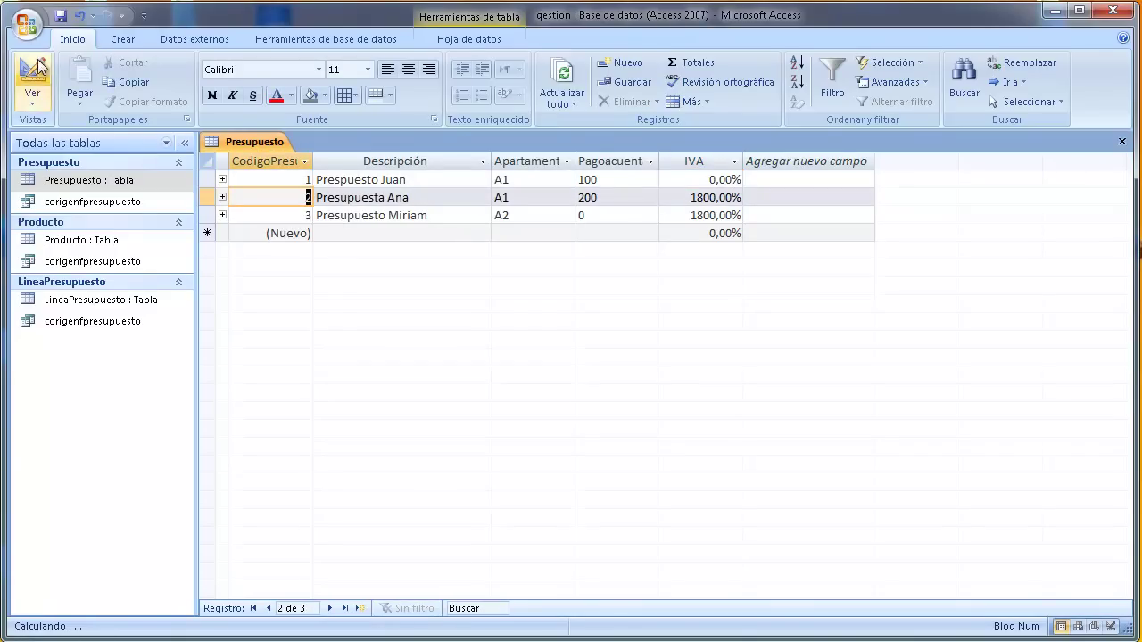
left_click(32, 76)
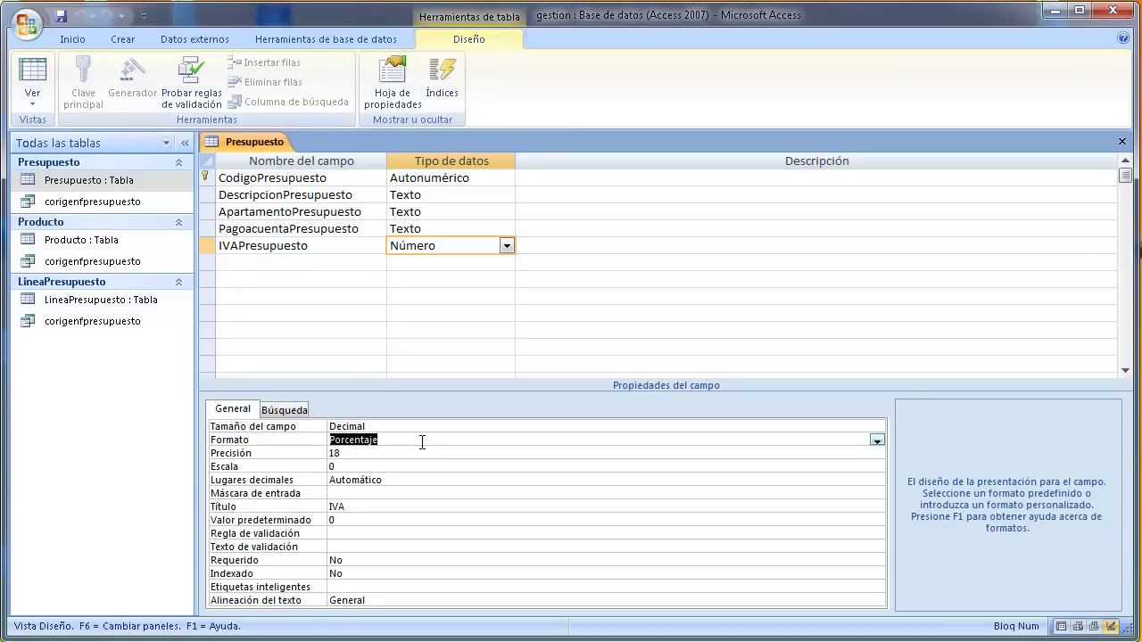
Give the IVA field 2 decimal places and save the table design.
left_click(359, 524)
left_click(393, 480)
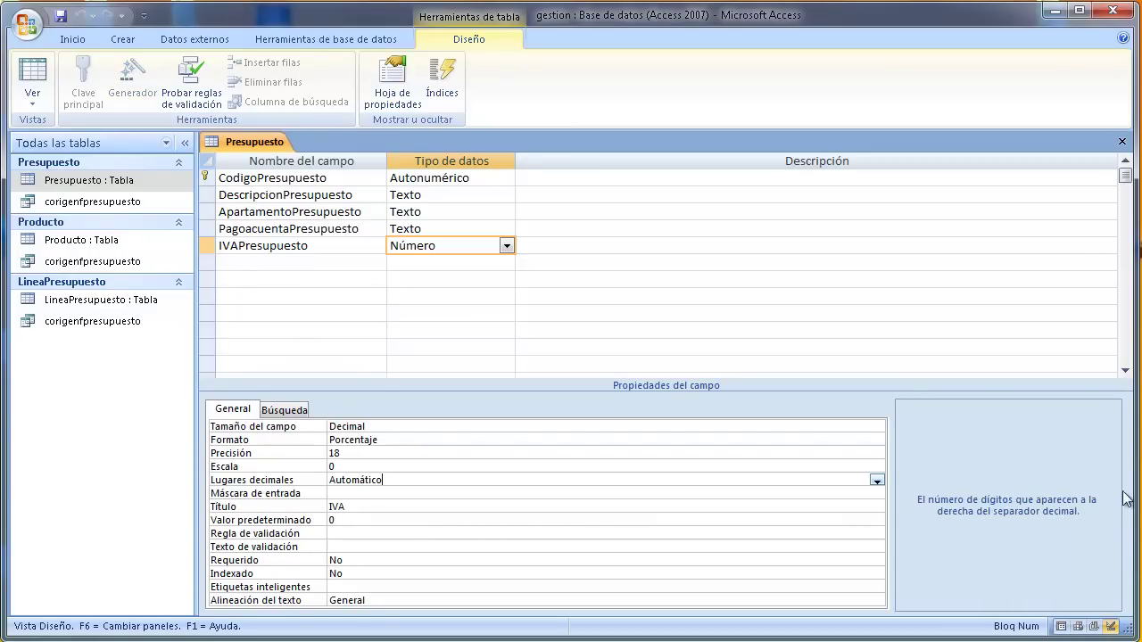
left_click(876, 480)
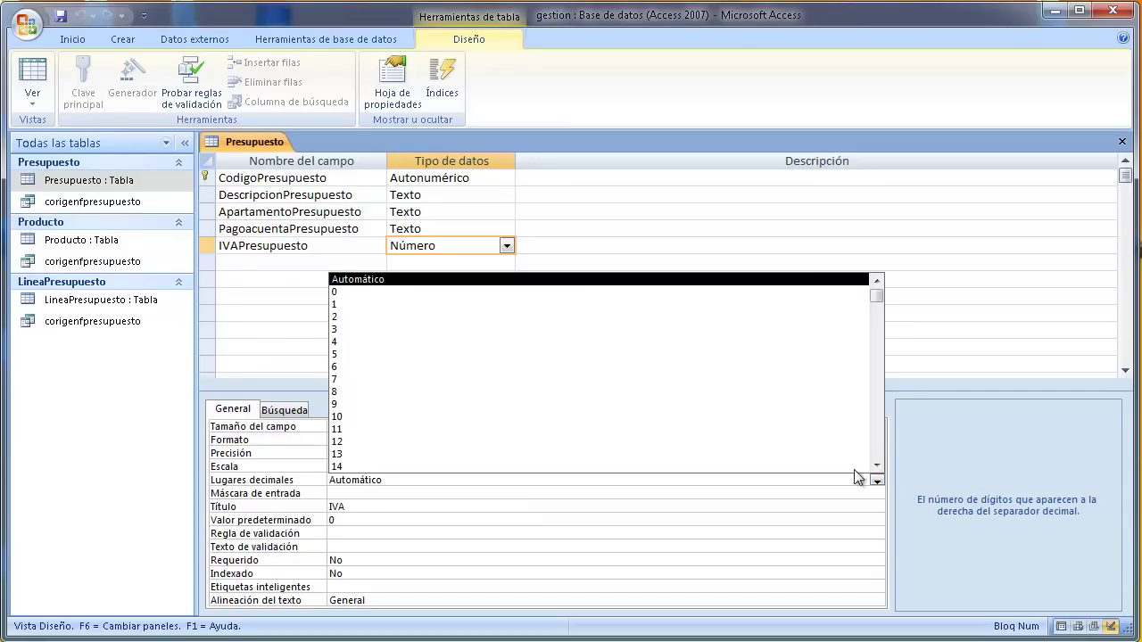
left_click(514, 316)
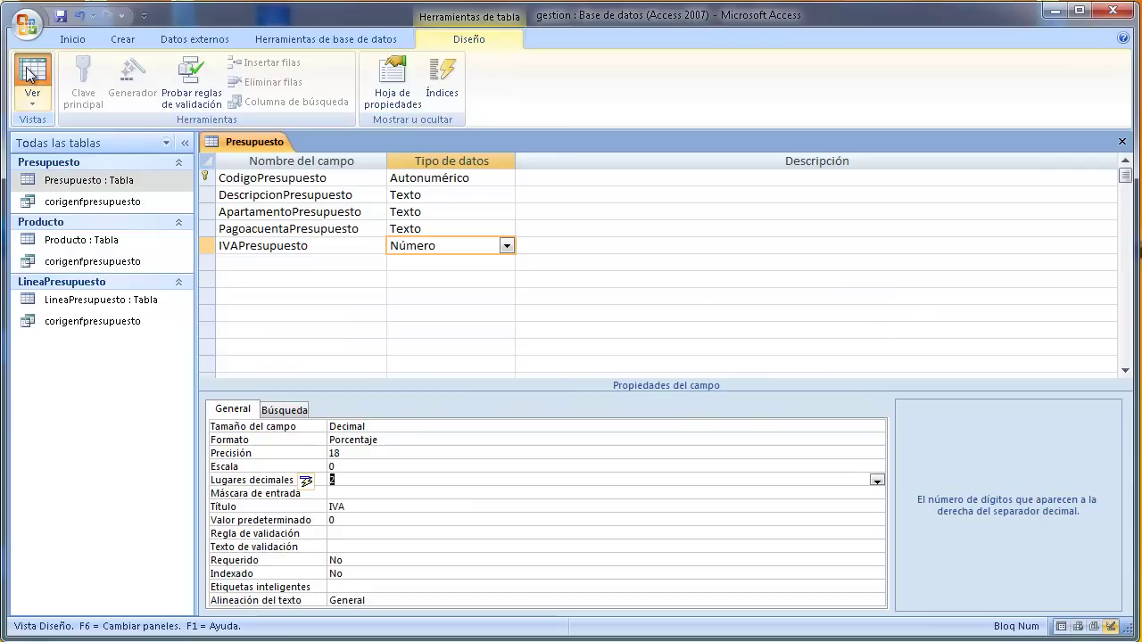
left_click(32, 72)
left_click(532, 376)
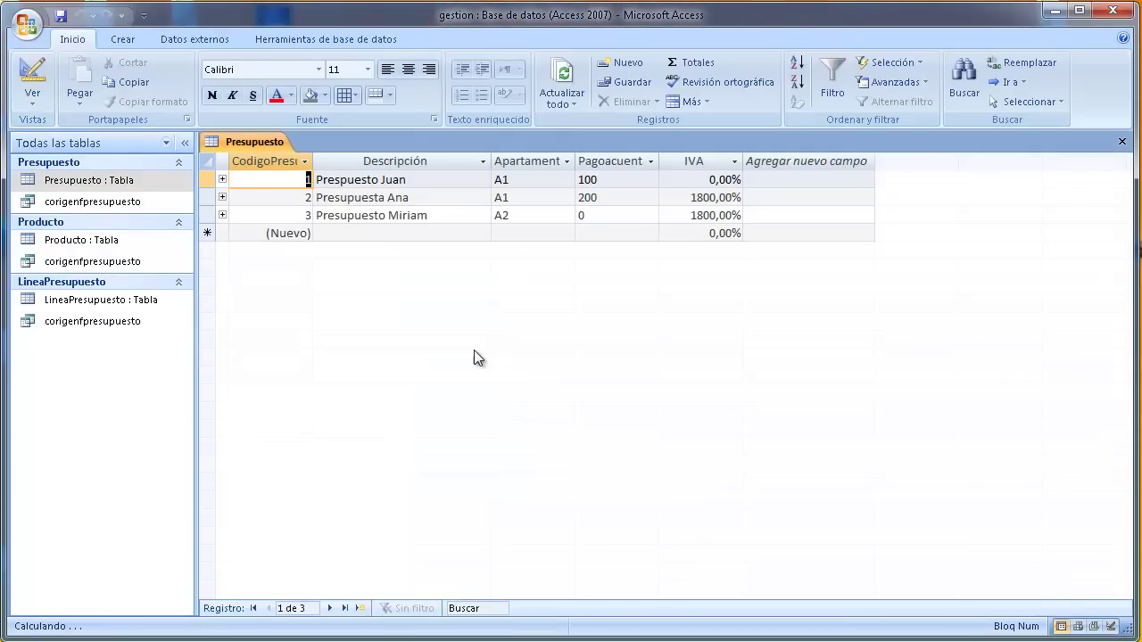
Retype the first budget's IVA as 0,16, then return to Design view.
left_click(703, 180)
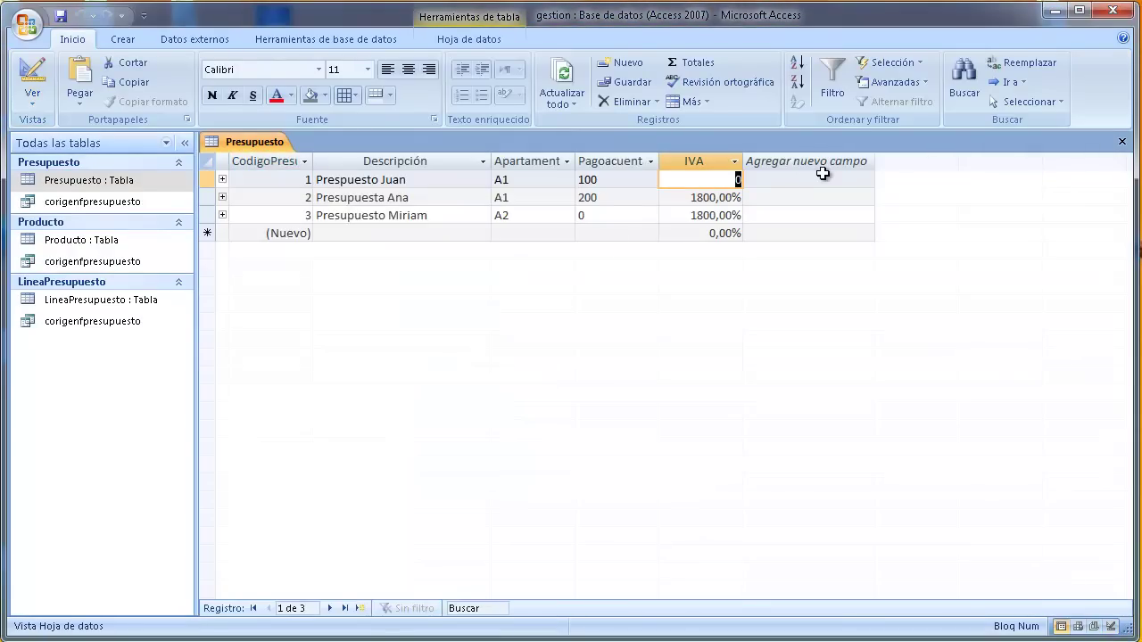
type("0,16")
key("Return")
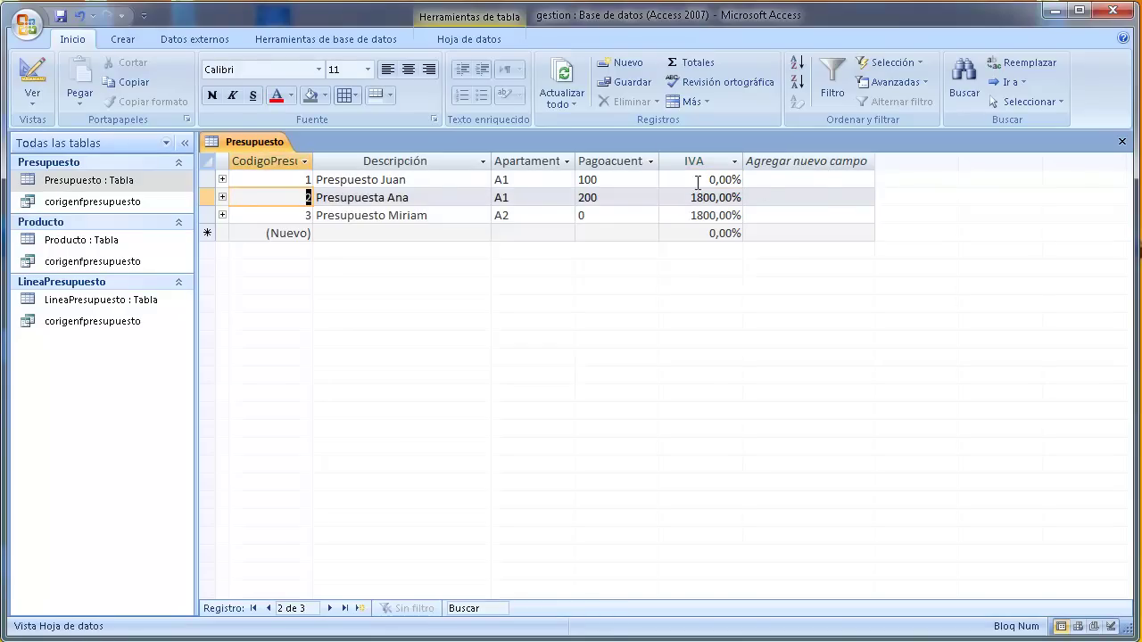
left_click(692, 183)
type("0,16")
key("Return")
left_click(721, 181)
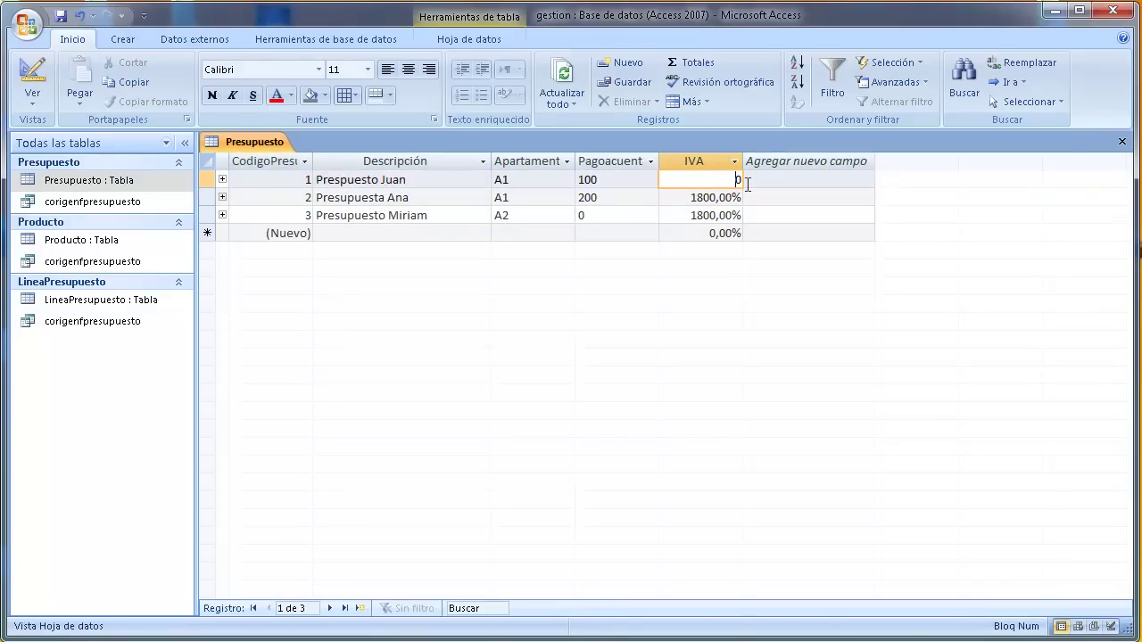
left_click(33, 79)
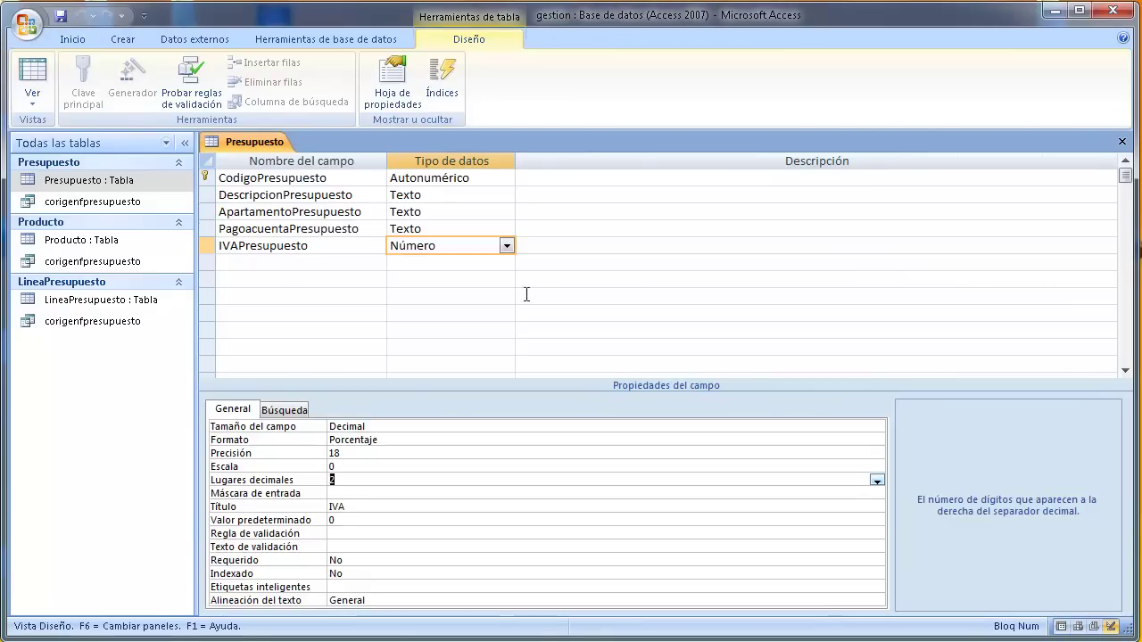
Keep IVAPresupuesto as Número, change its format from Porcentaje to Número general, and switch to datasheet view.
left_click(507, 247)
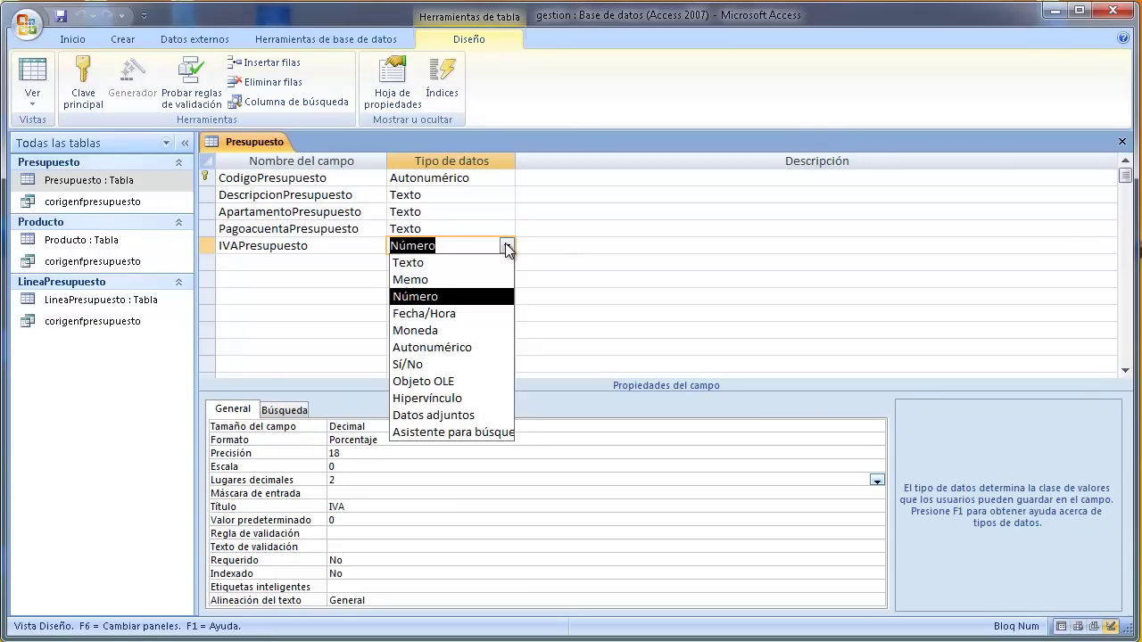
left_click(506, 247)
left_click(429, 443)
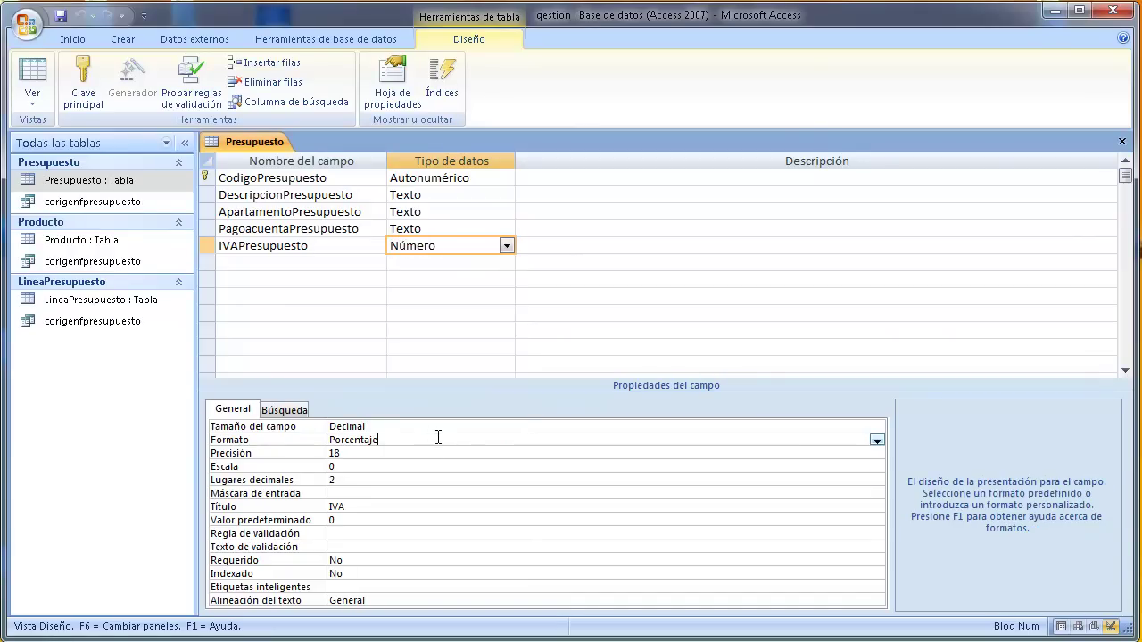
left_click(876, 440)
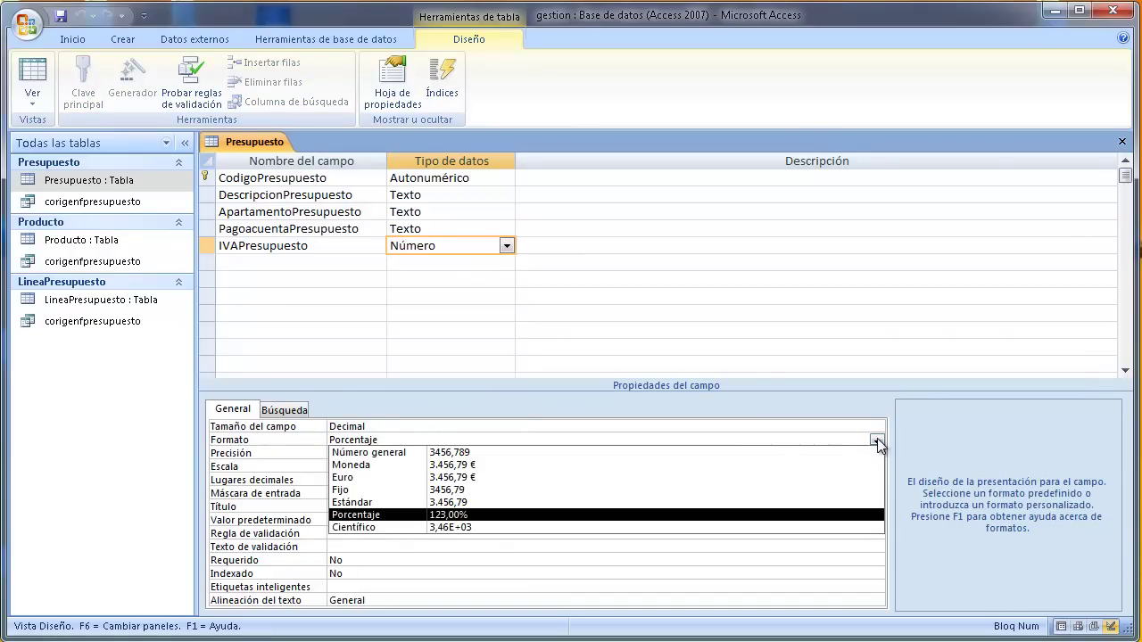
left_click(822, 457)
left_click(430, 442)
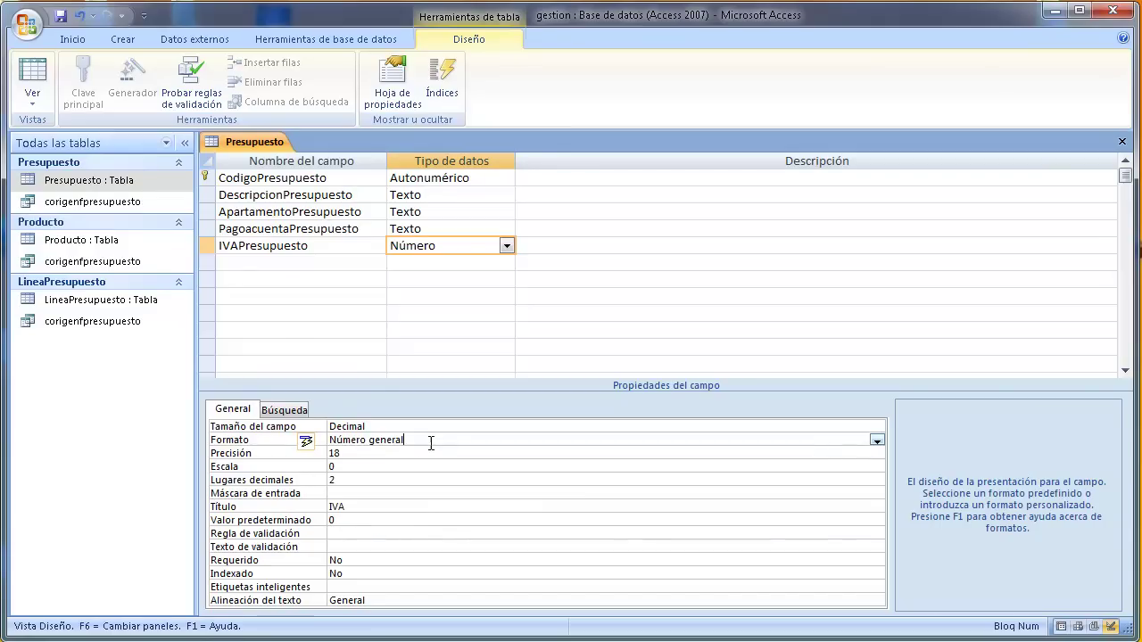
left_click(32, 75)
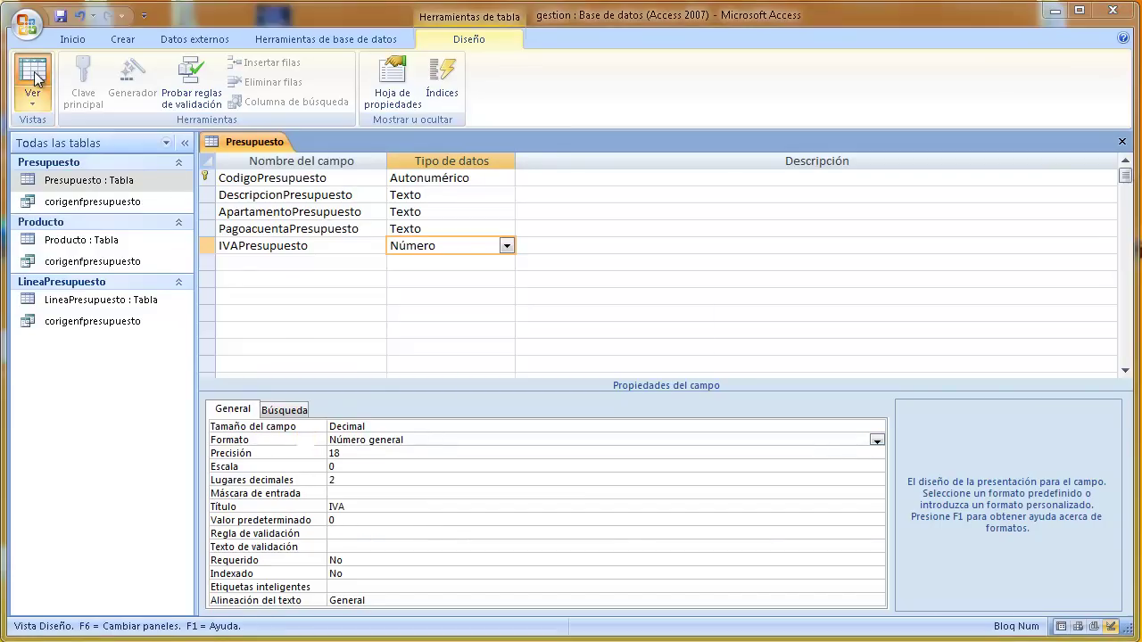
Save the design changes, set the first budget's IVA to 18, and close Presupuesto.
left_click(540, 376)
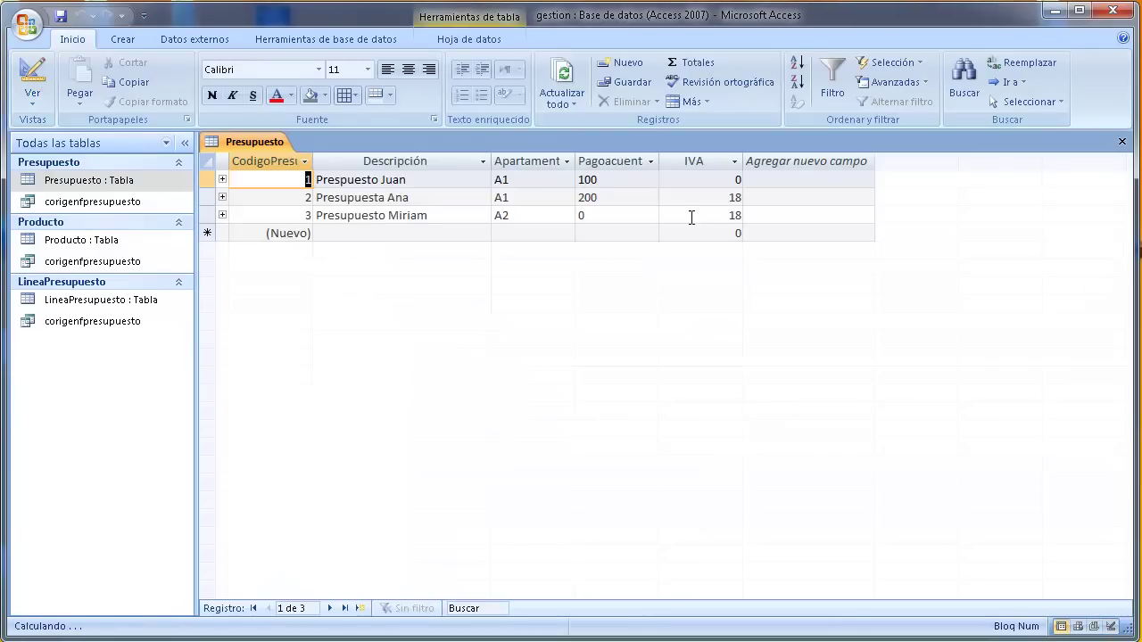
left_click(723, 178)
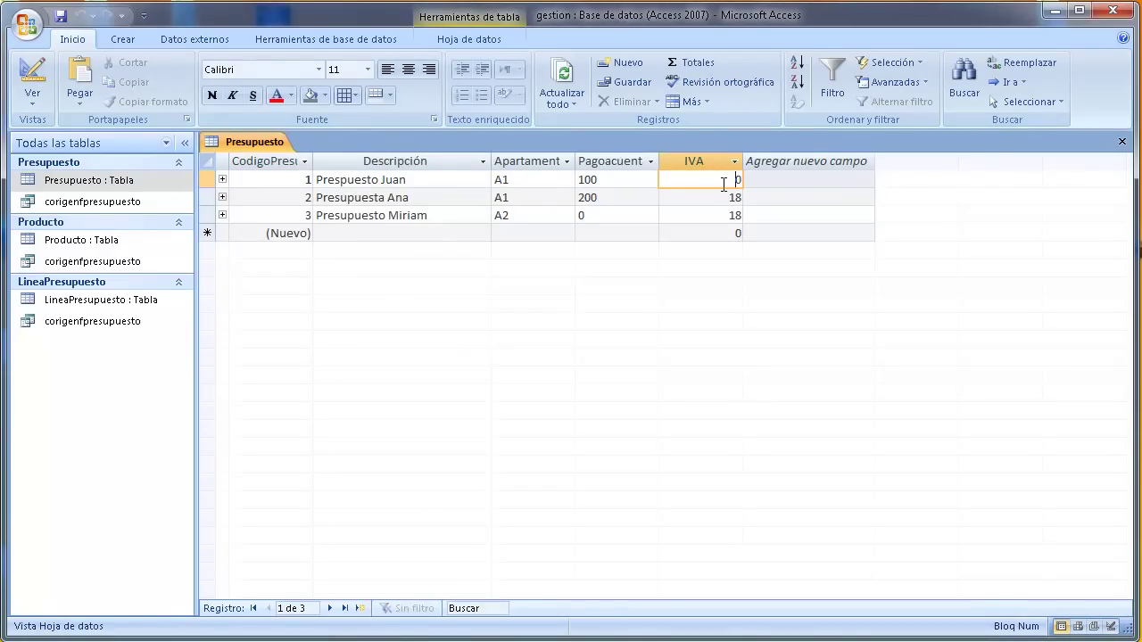
double_click(726, 183)
type("18")
key("Tab")
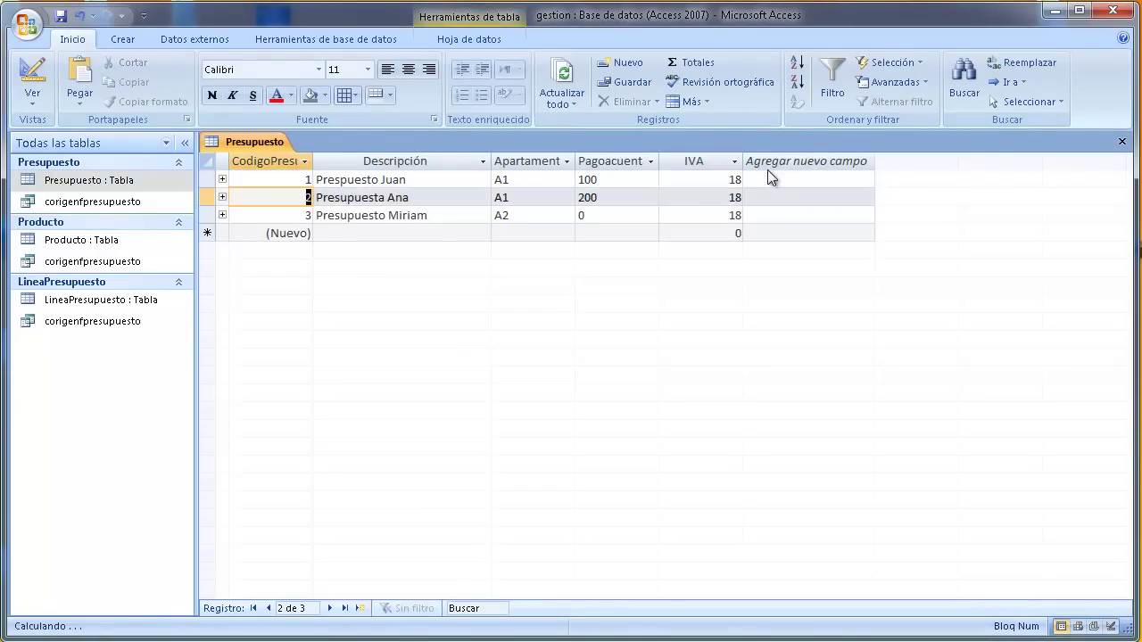
key("Tab")
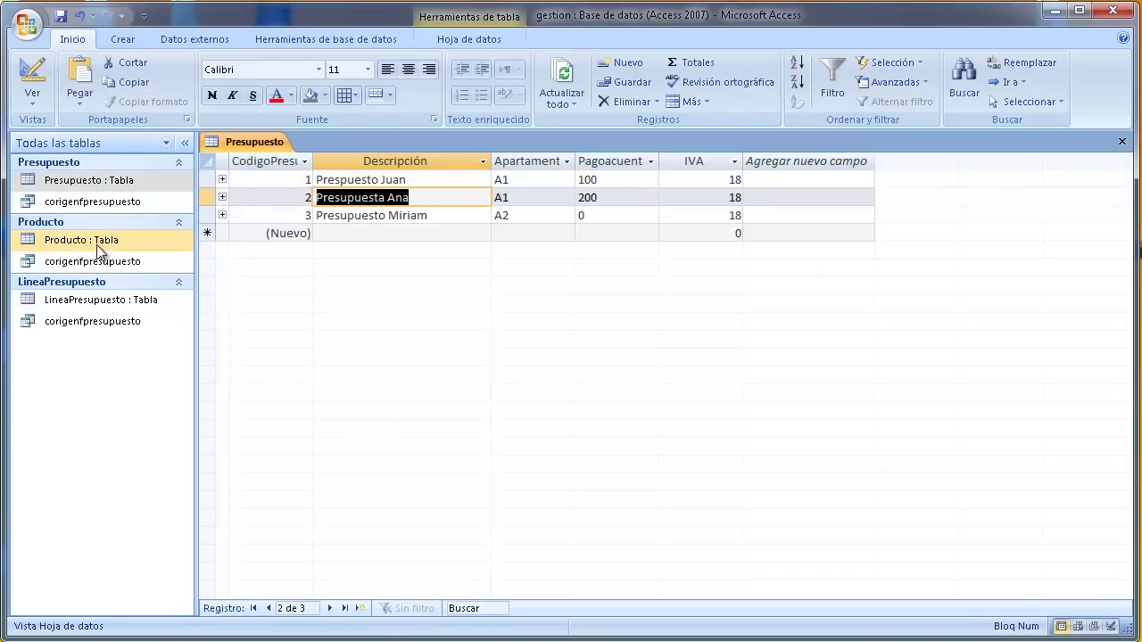
left_click(1119, 141)
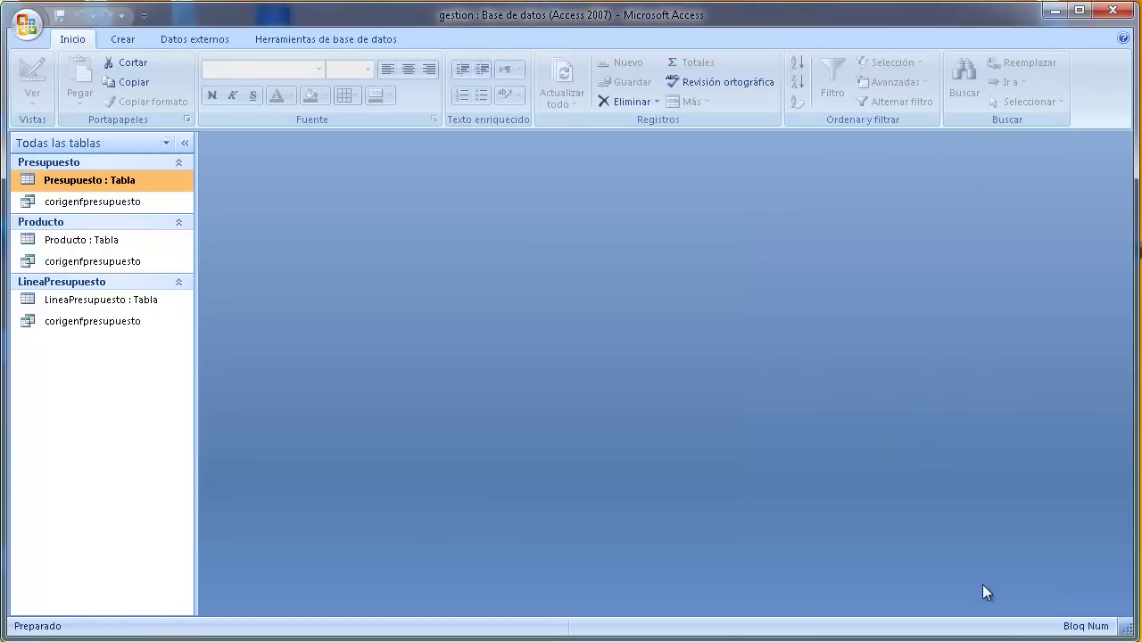
Open Producto and add Aire, described as 'Airecondicionado', priced 10 €.
double_click(71, 241)
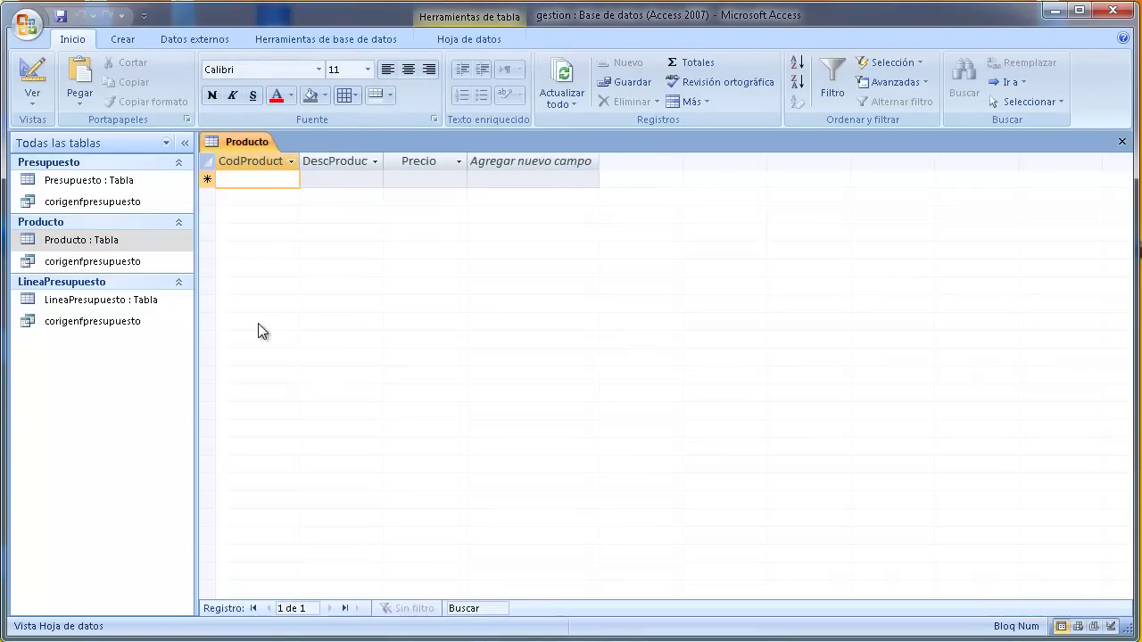
type("Aire")
key("Tab")
type("Aire")
type("condicionado")
key("Tab")
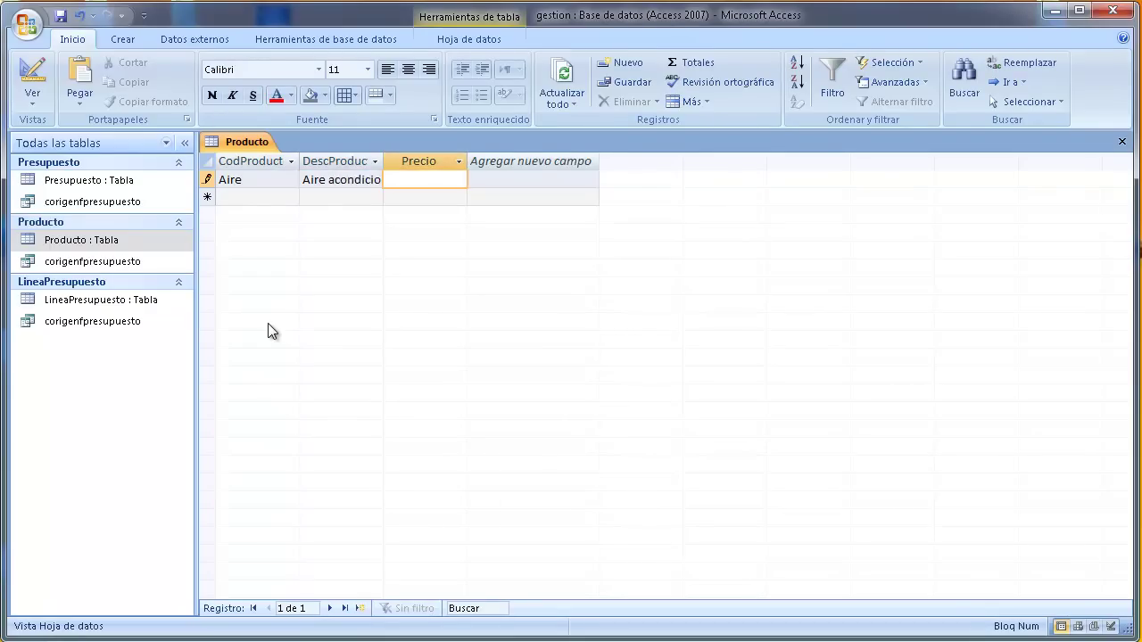
type("10")
key("Tab")
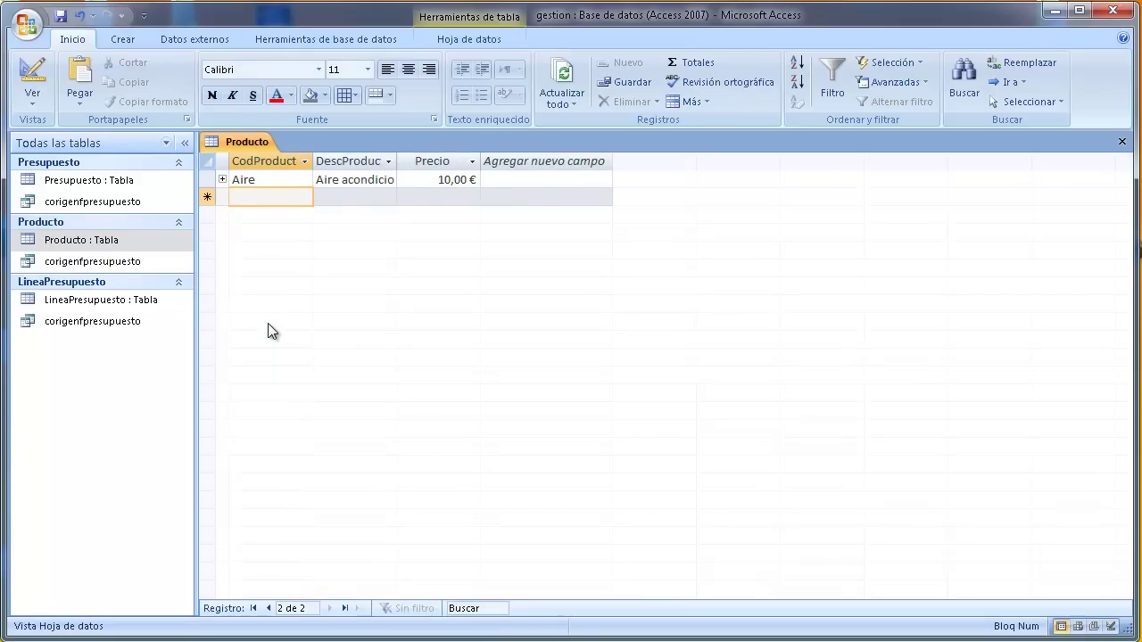
Add the product Bar, described as 'Mueble bar', priced 20 €.
type("Bar")
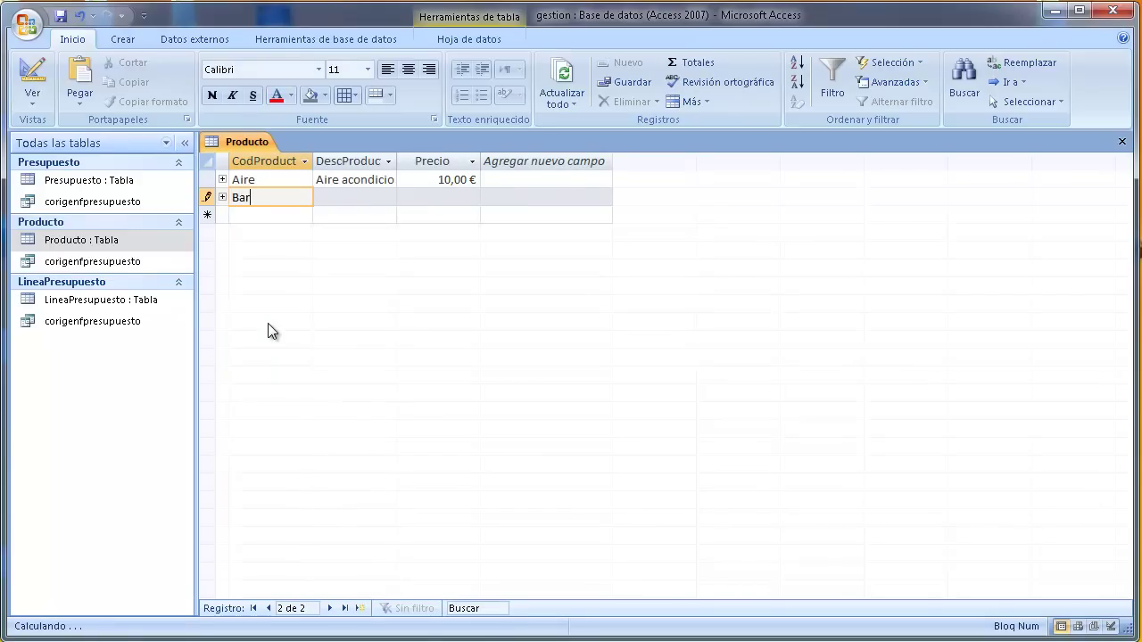
key("Tab")
type("Mueble ba")
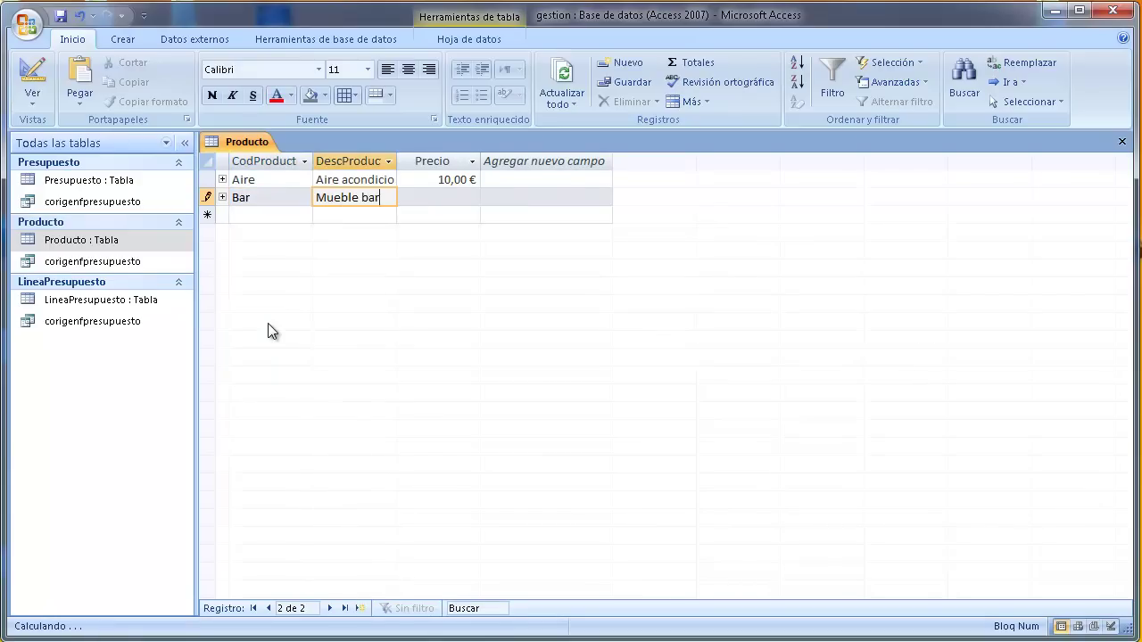
type("r")
key("Tab")
type("20")
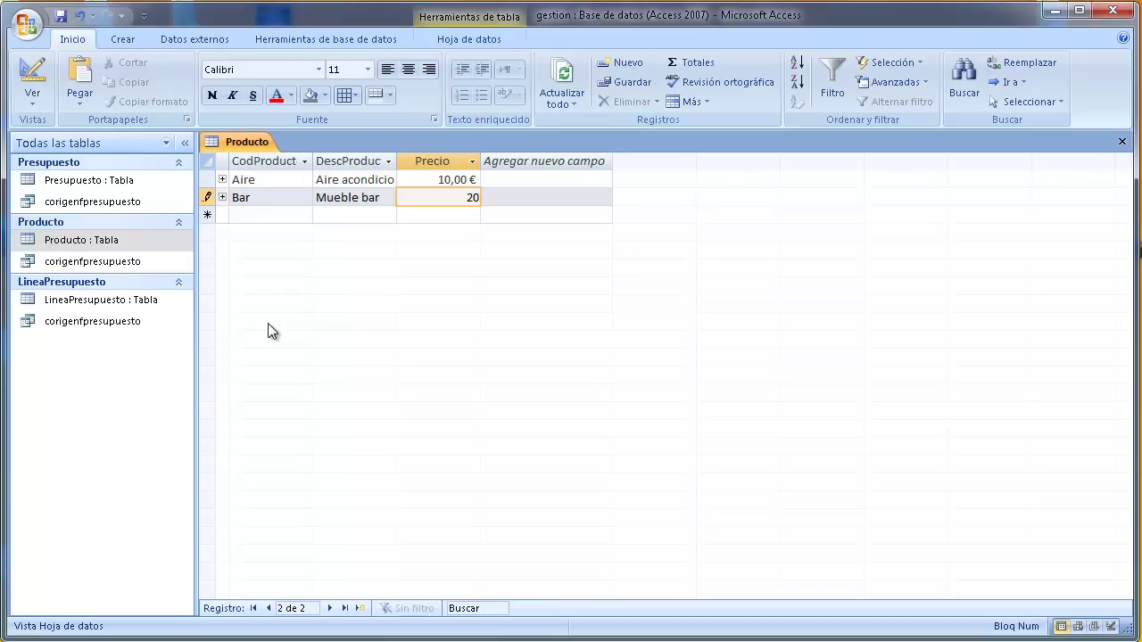
key("Tab")
key("Tab")
key("shift+Tab")
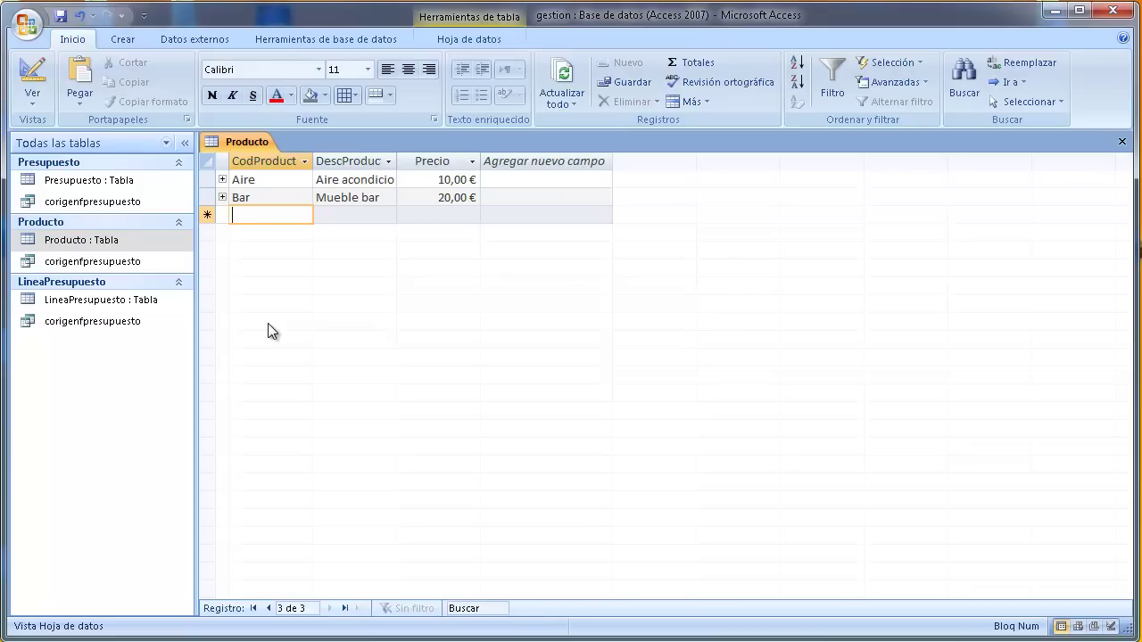
Add the product Yacuzzi, described as 'Yacuzzi', priced 30 €.
type("Yacuzzi")
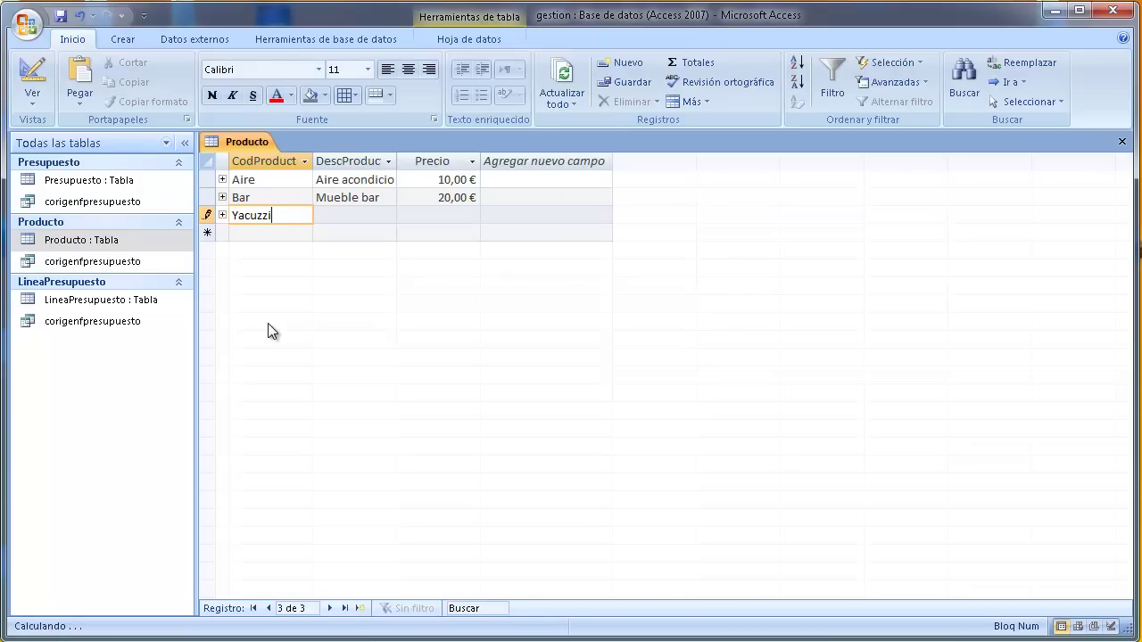
key("Tab")
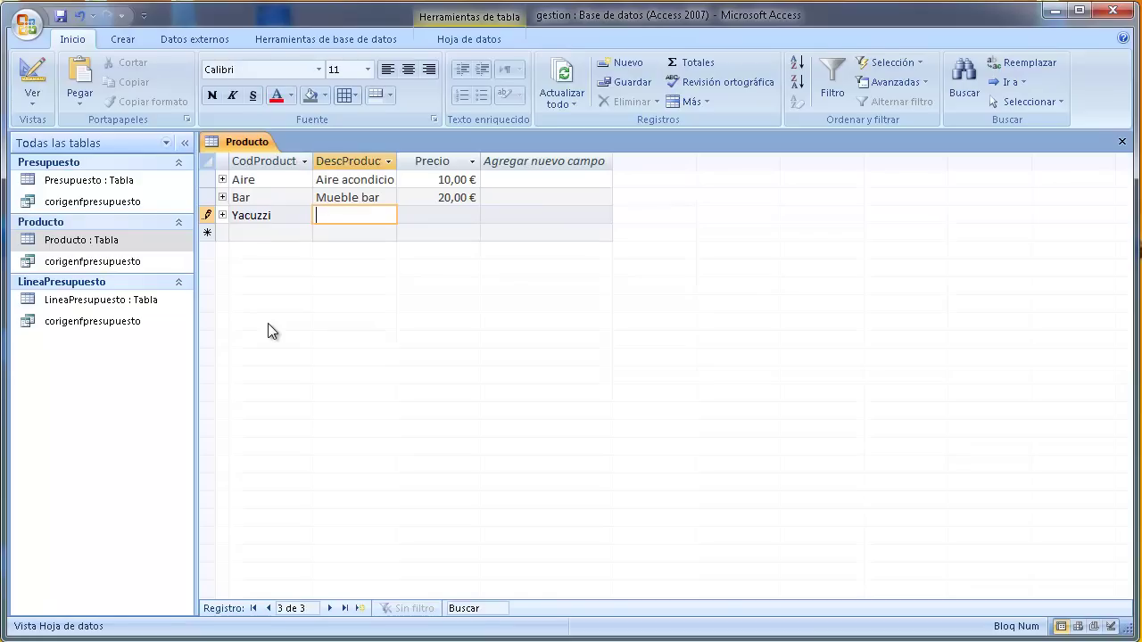
type("Yacuzzi")
key("Tab")
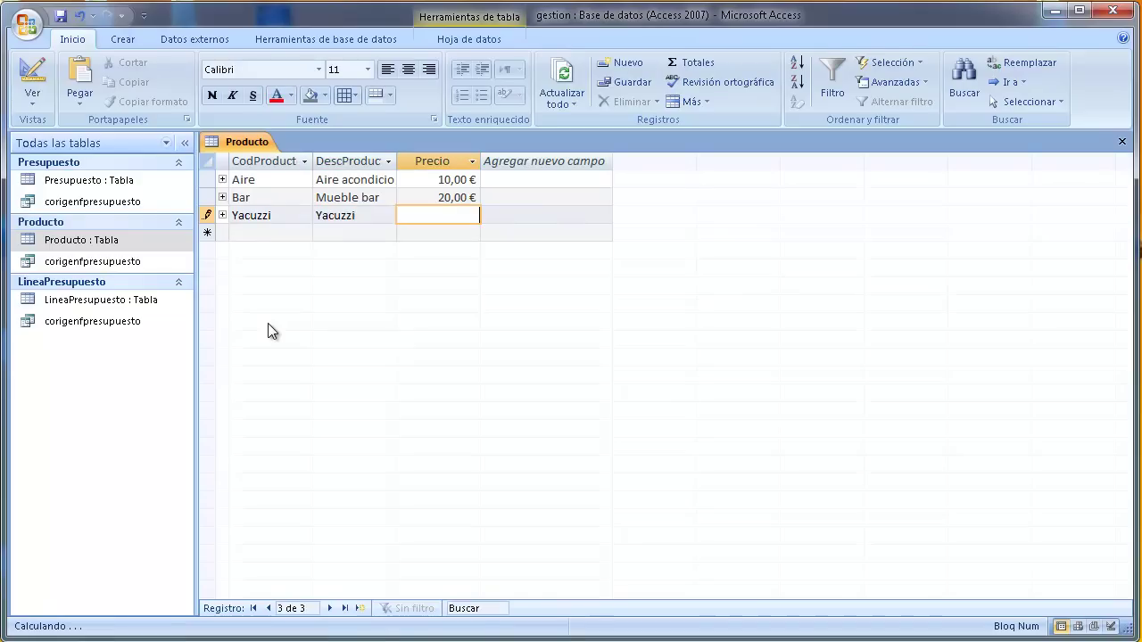
type("30")
key("Tab")
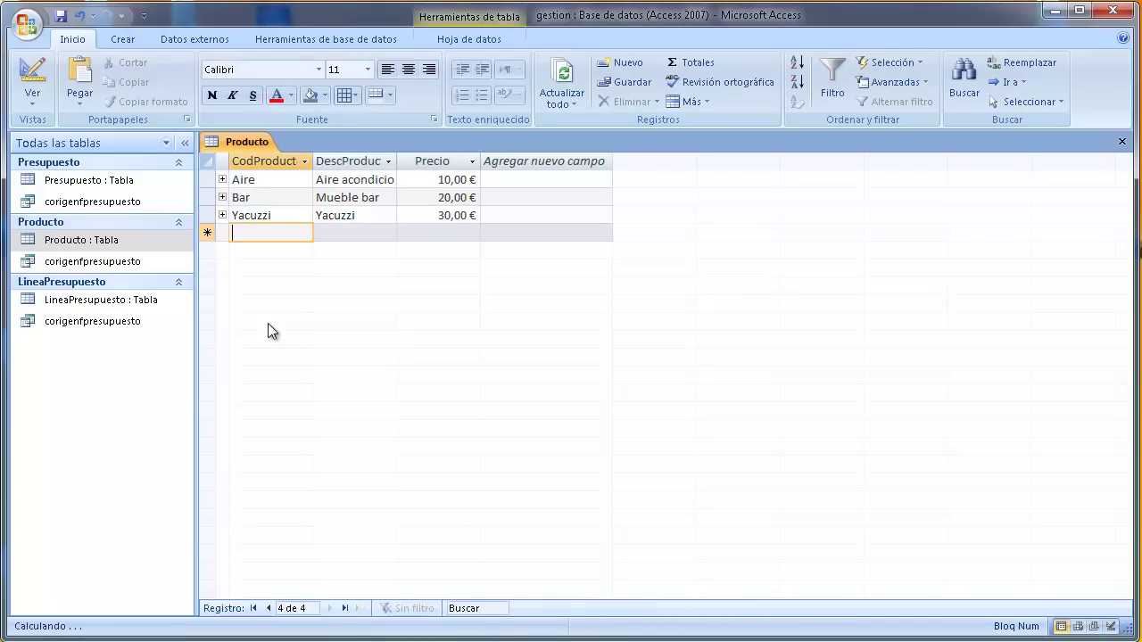
key("Tab")
key("shift+Tab")
Add the product Masaje, described as 'Masaje', priced 25 €, and close the table.
type("Masa")
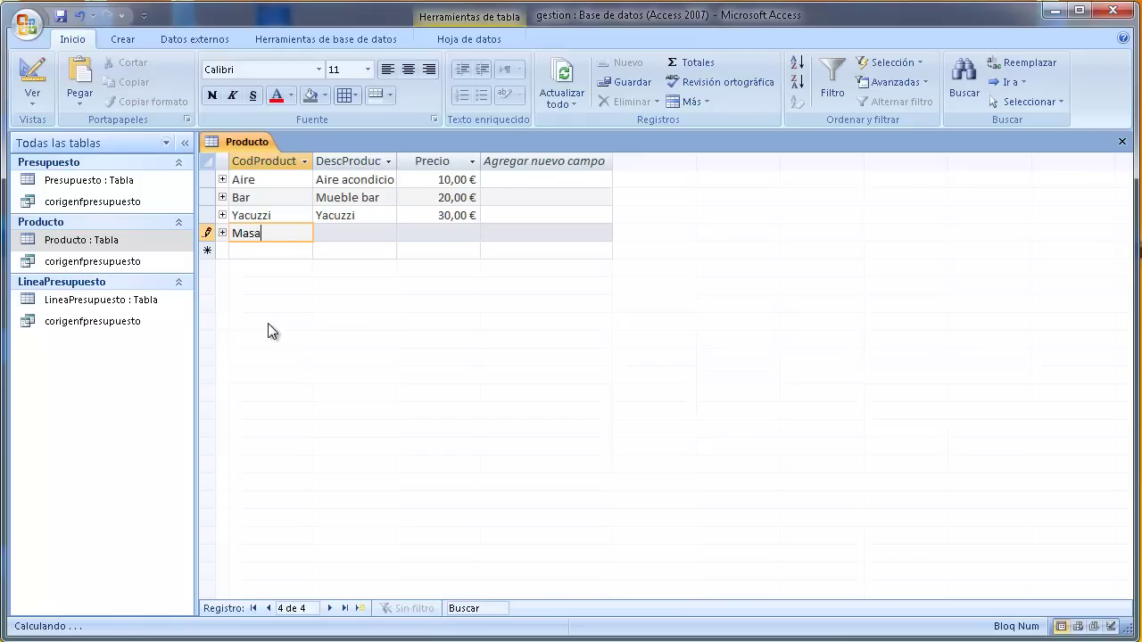
type("je")
key("Tab")
type("M")
type("saje")
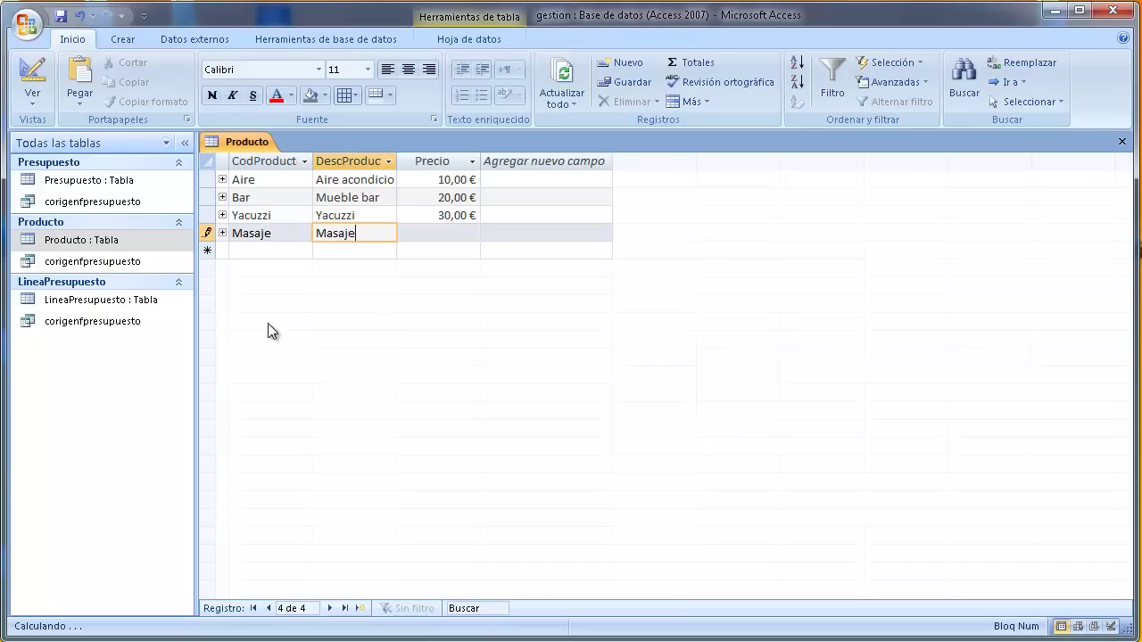
key("Tab")
type("25")
key("Tab")
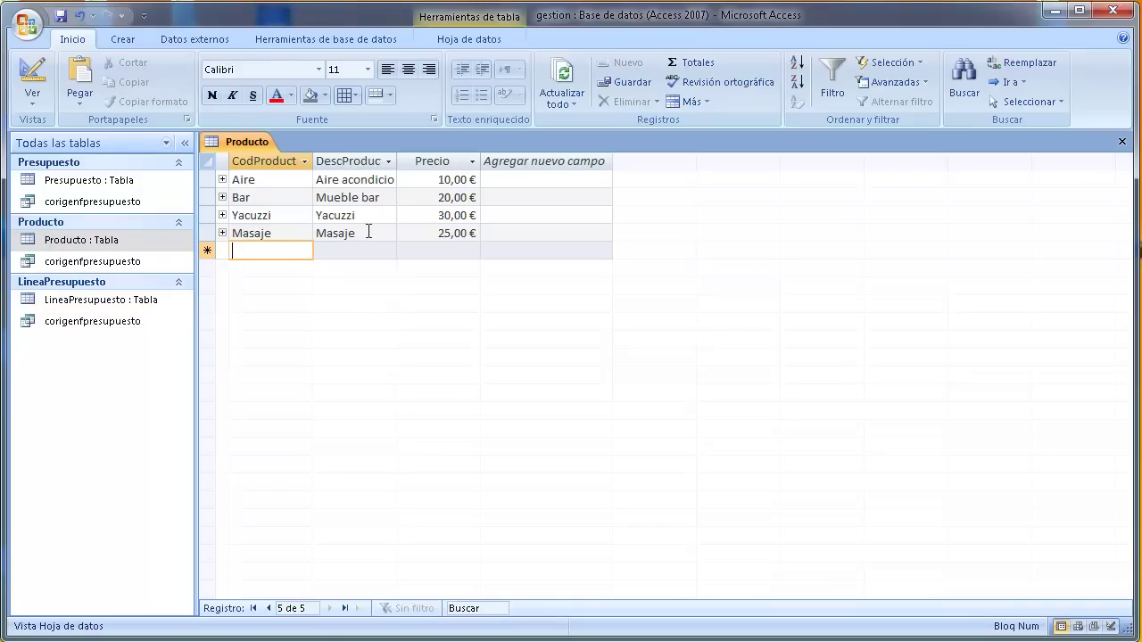
left_click(1121, 142)
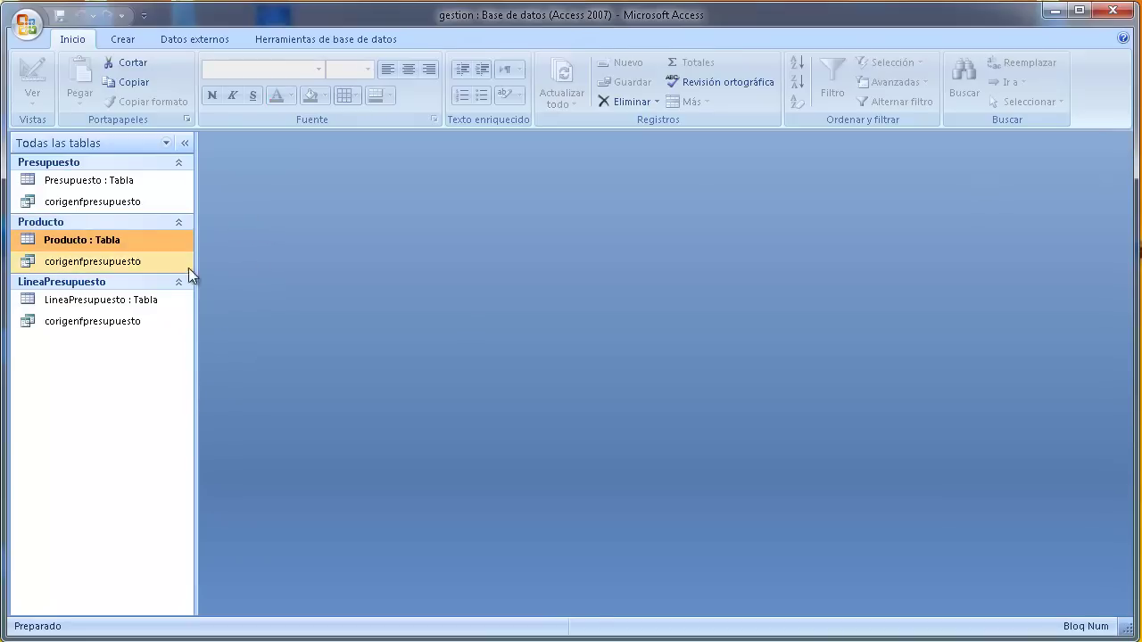
Select the corigenfpresupuesto query and display the Crear ribbon's object-creation commands.
left_click(132, 198)
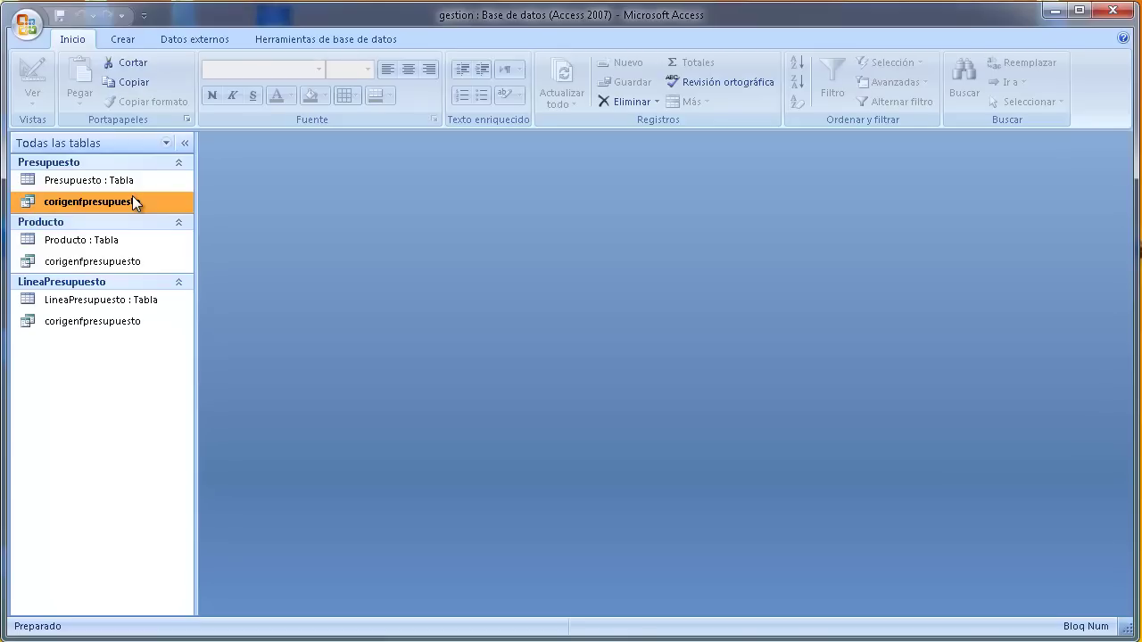
left_click(133, 41)
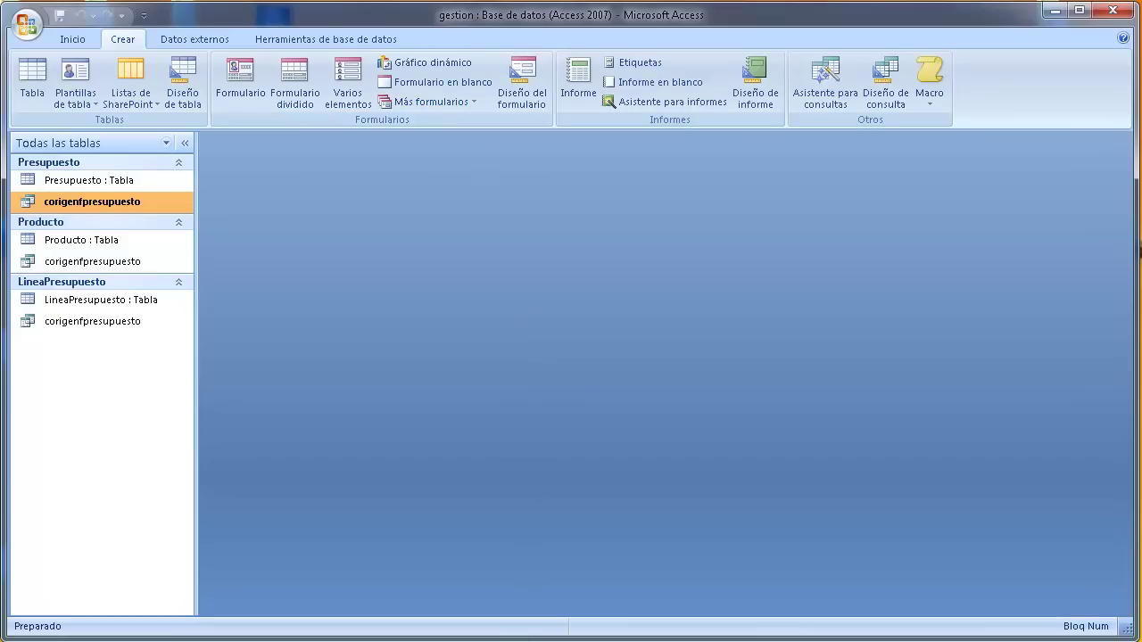
left_click(1018, 636)
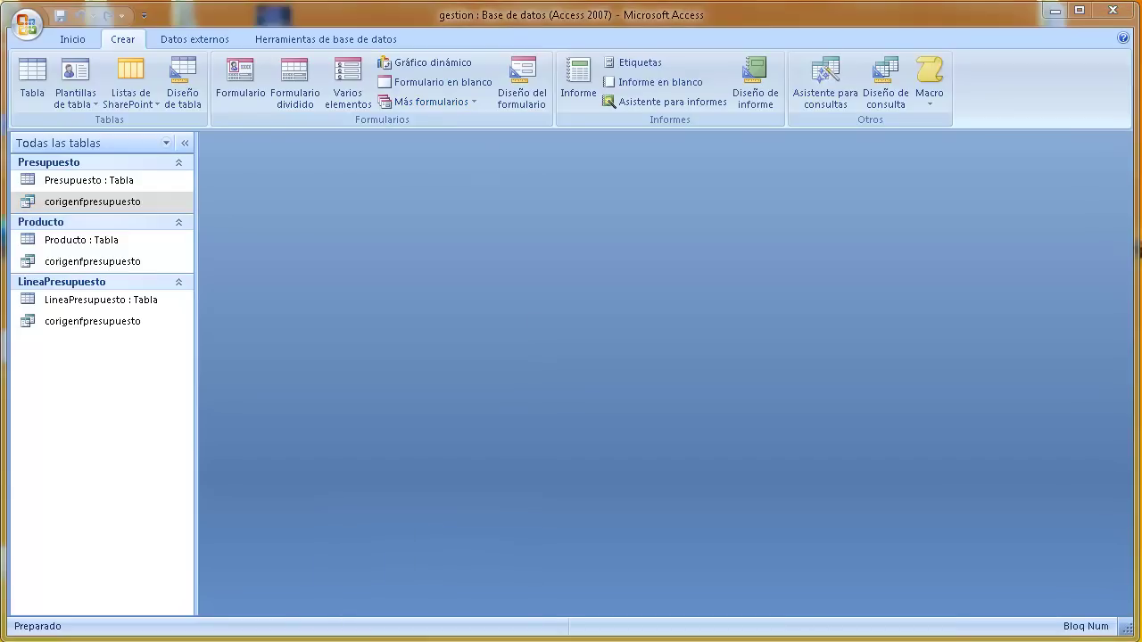